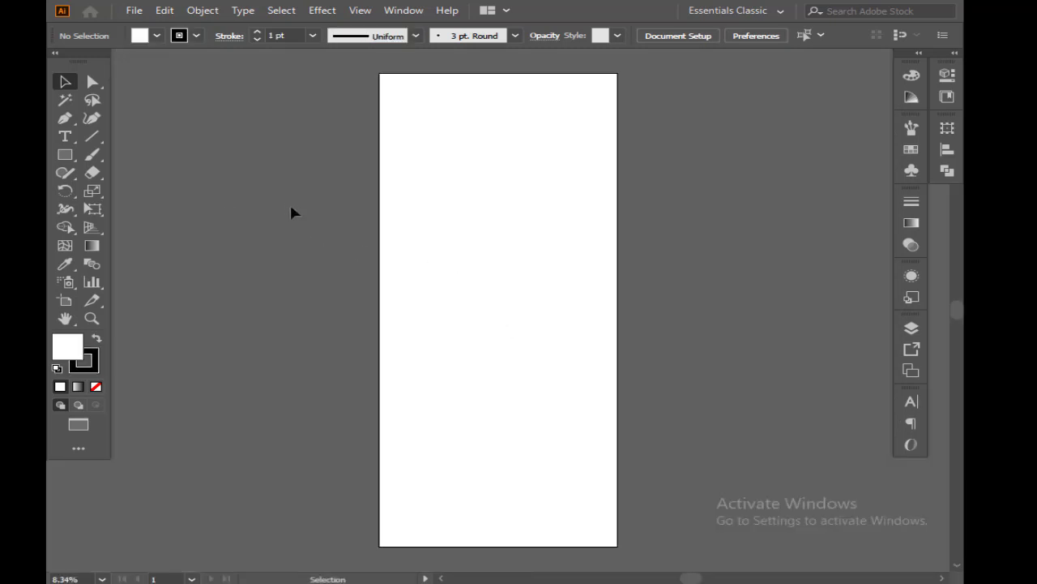
# - Draw a rectangle over the artboard's upper part and try yellow and navy fill swatches
pyautogui.click(64, 155)
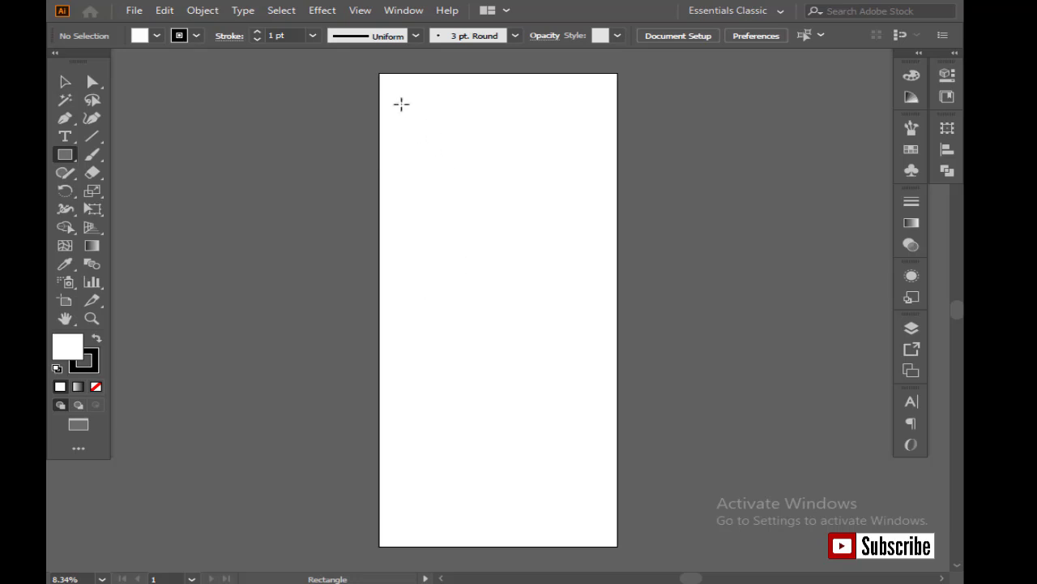
pyautogui.moveTo(379, 74); pyautogui.dragTo(615, 480)
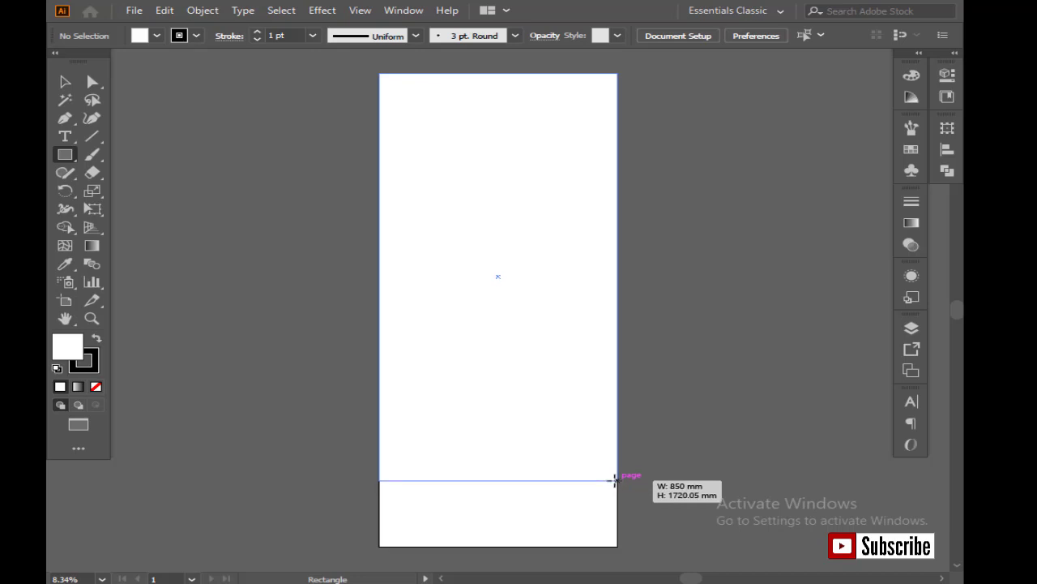
pyautogui.press('v')
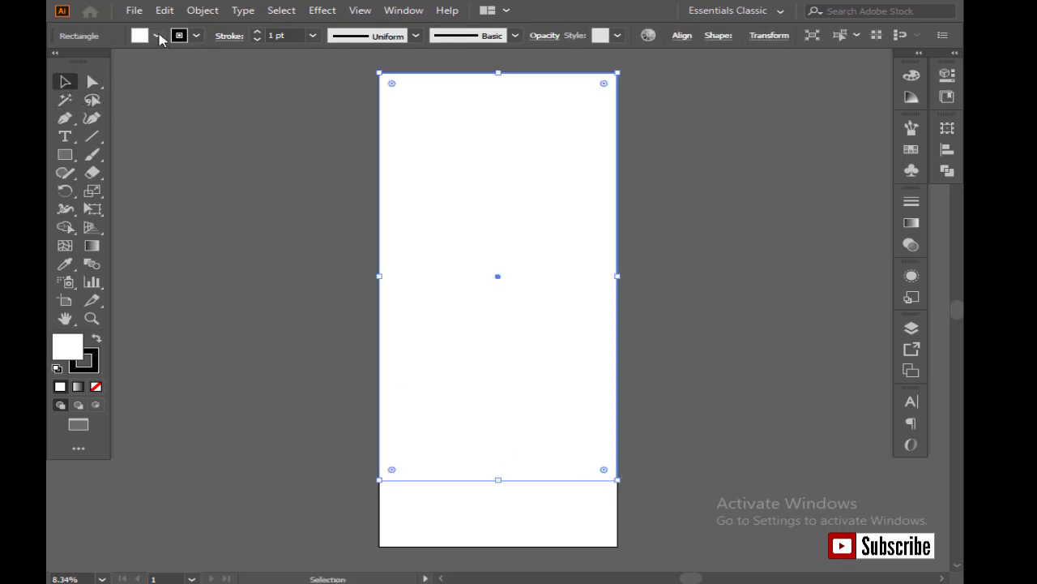
pyautogui.click(156, 35)
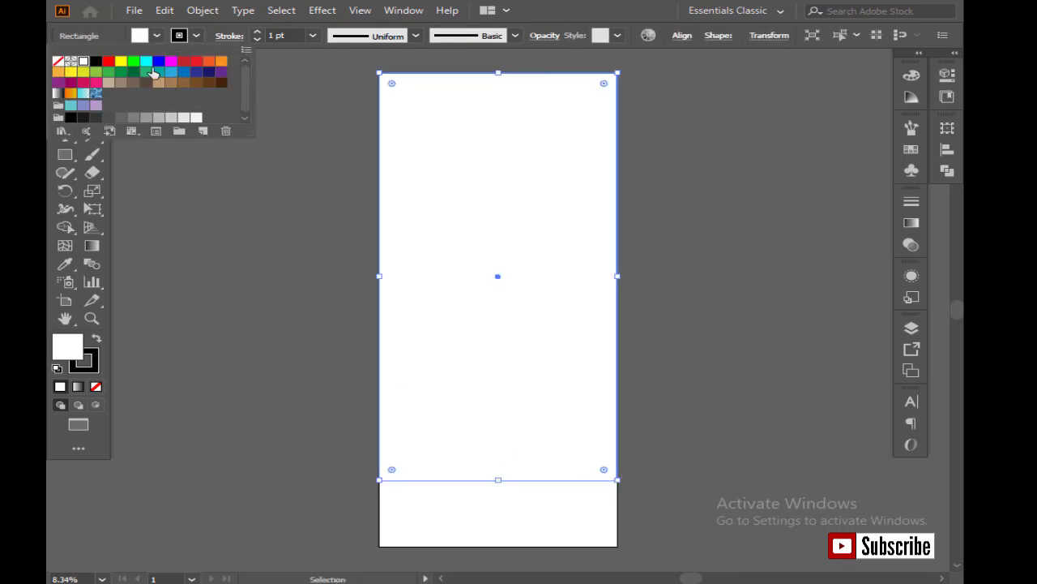
pyautogui.click(84, 71)
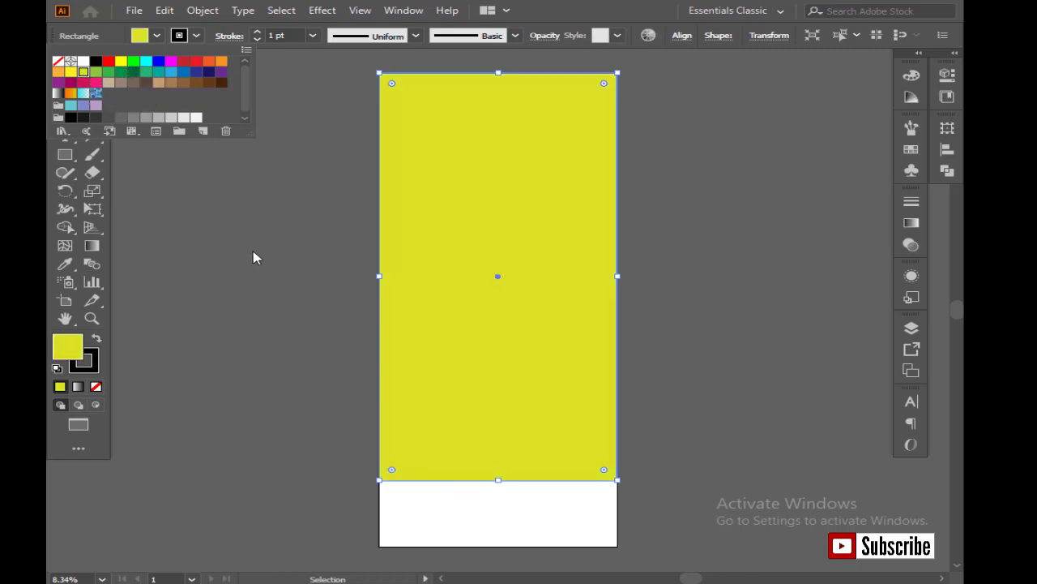
pyautogui.click(196, 72)
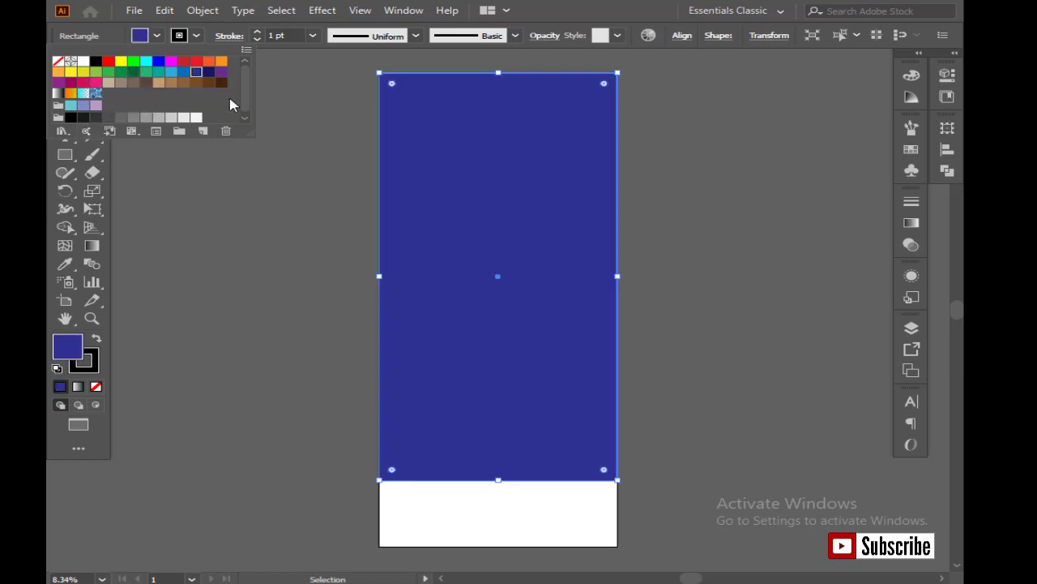
pyautogui.click(209, 72)
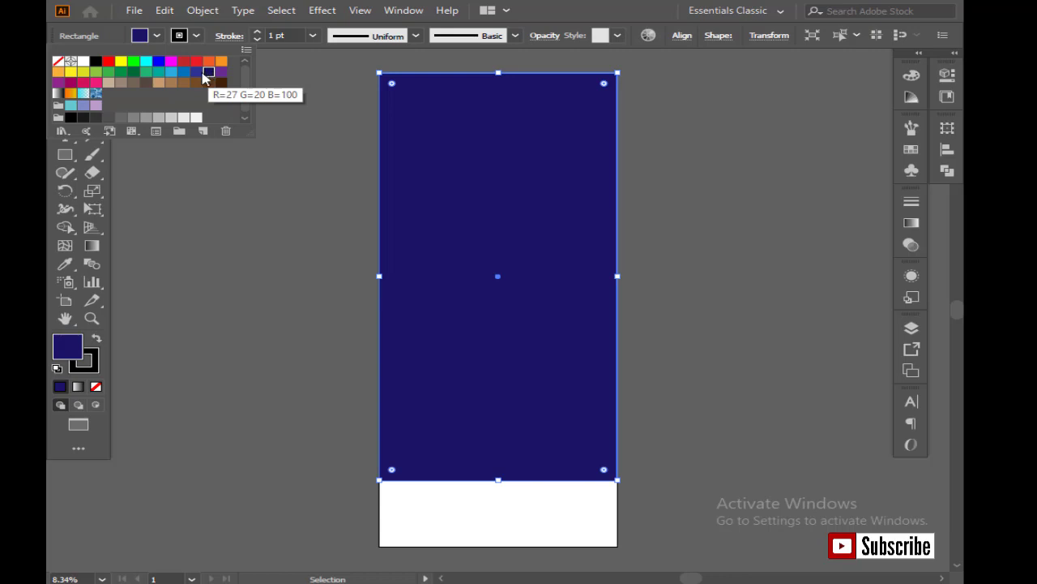
# - Set the rectangle's fill to deep purple 43016d in the Color Picker
pyautogui.doubleClick(68, 355)
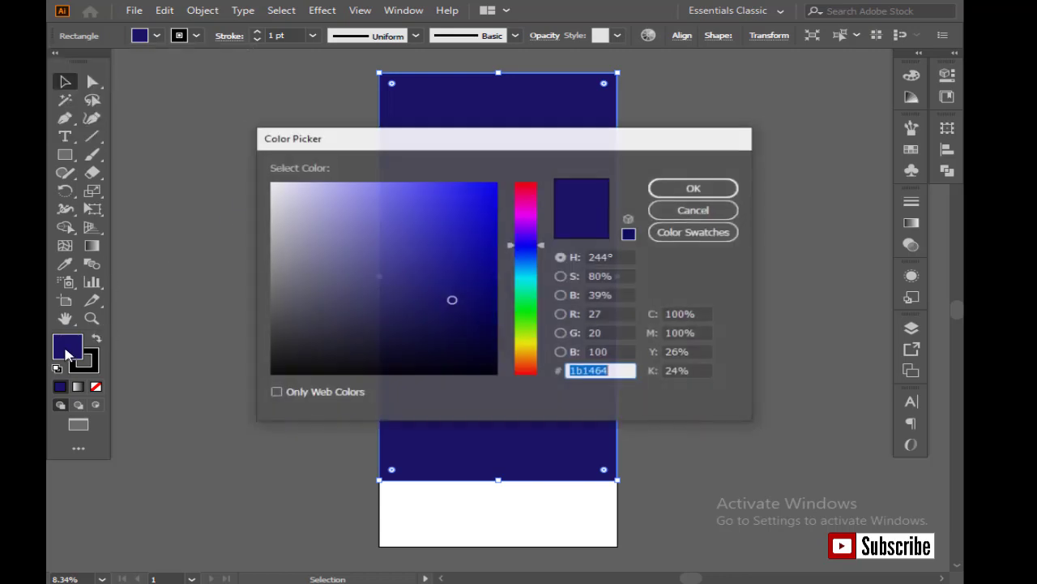
pyautogui.moveTo(529, 248); pyautogui.dragTo(531, 233)
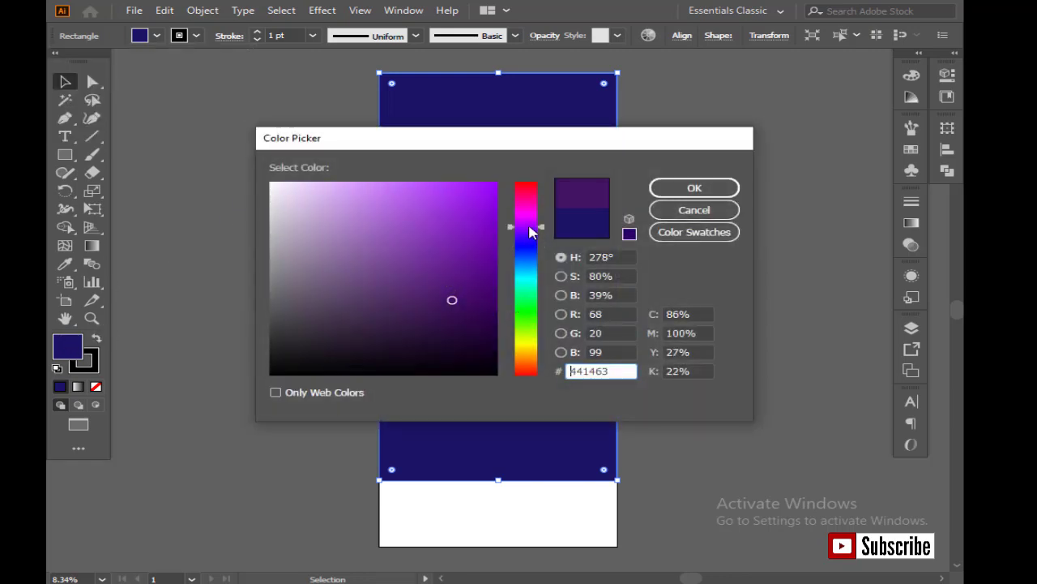
pyautogui.moveTo(467, 290)
pyautogui.mouseDown()
pyautogui.moveTo(422, 254)
pyautogui.moveTo(479, 282)
pyautogui.moveTo(488, 268)
pyautogui.moveTo(495, 292)
pyautogui.mouseUp()
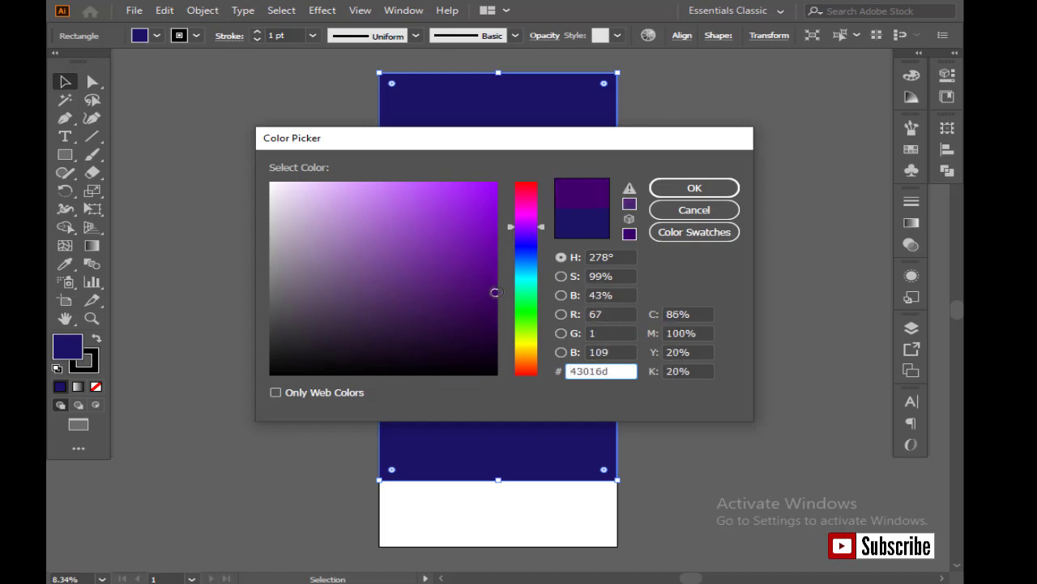
pyautogui.click(694, 187)
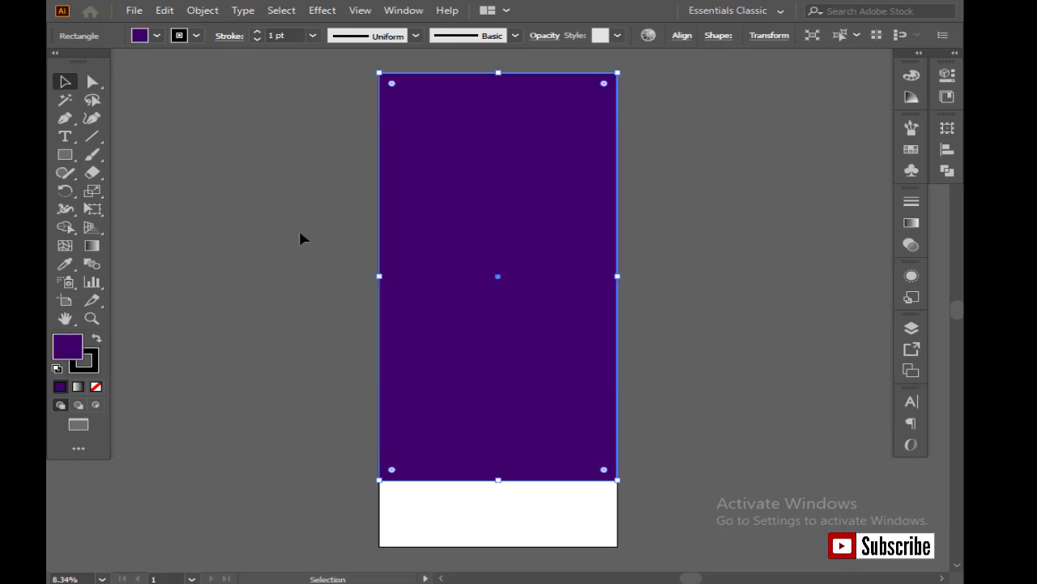
pyautogui.moveTo(302, 226)
pyautogui.mouseDown()
pyautogui.moveTo(421, 296)
pyautogui.moveTo(408, 298)
pyautogui.mouseUp()
pyautogui.click(313, 231)
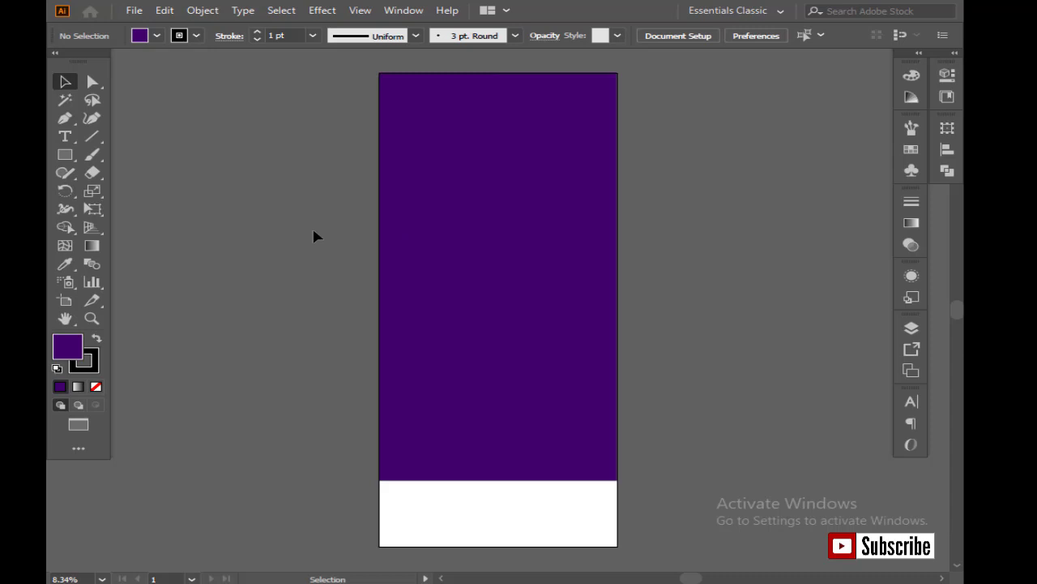
# - Place the night skyline JPG from Downloads and drag it over the purple rectangle
pyautogui.click(134, 10)
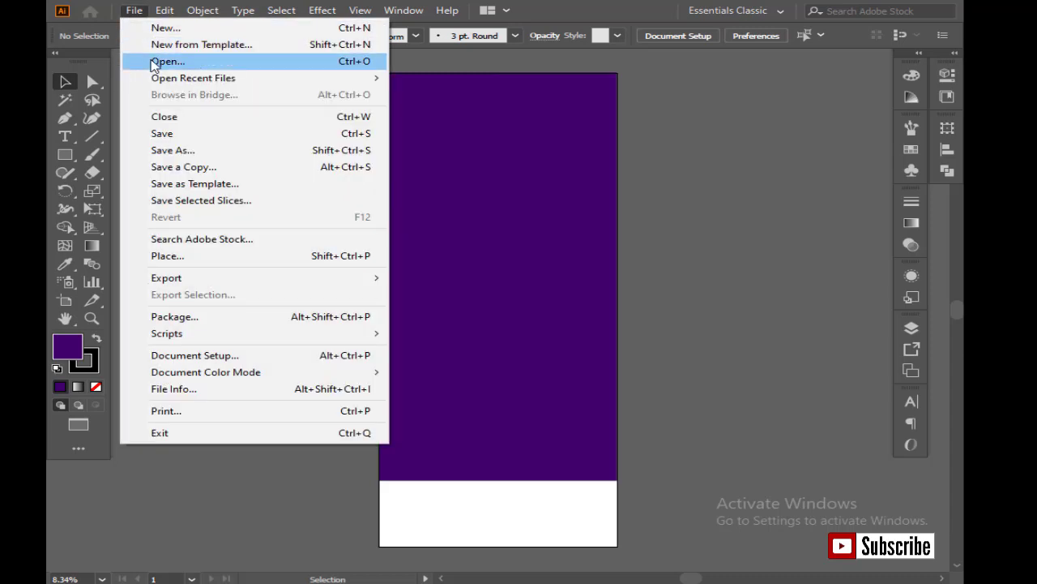
pyautogui.click(186, 256)
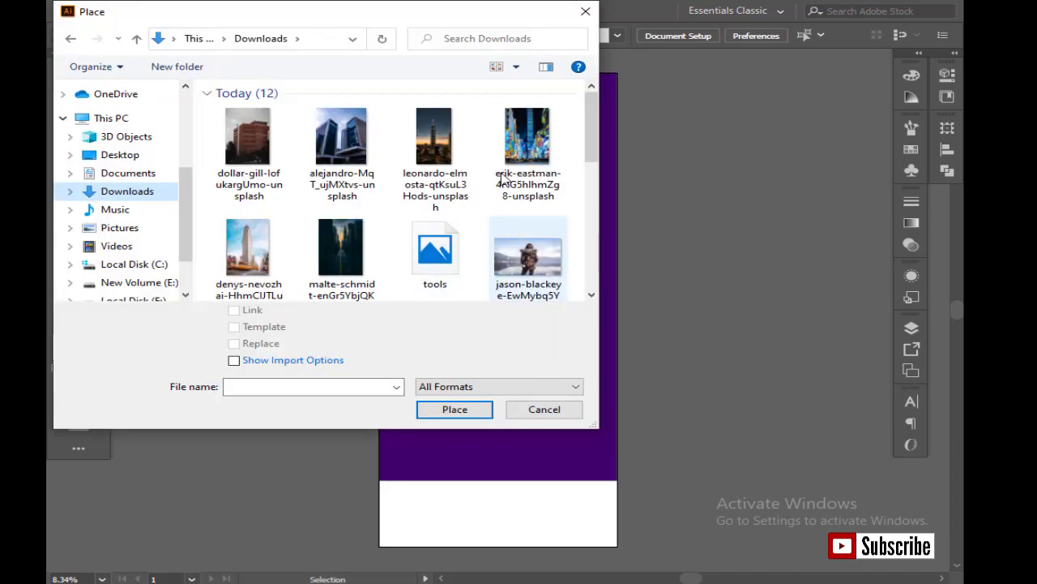
pyautogui.click(432, 136)
pyautogui.click(477, 411)
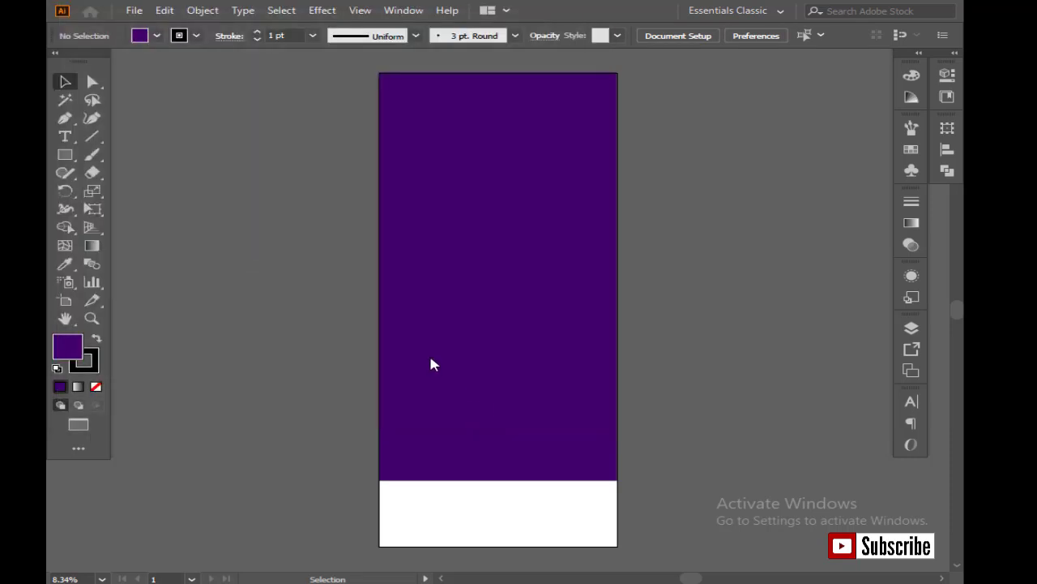
pyautogui.moveTo(296, 94); pyautogui.dragTo(702, 478)
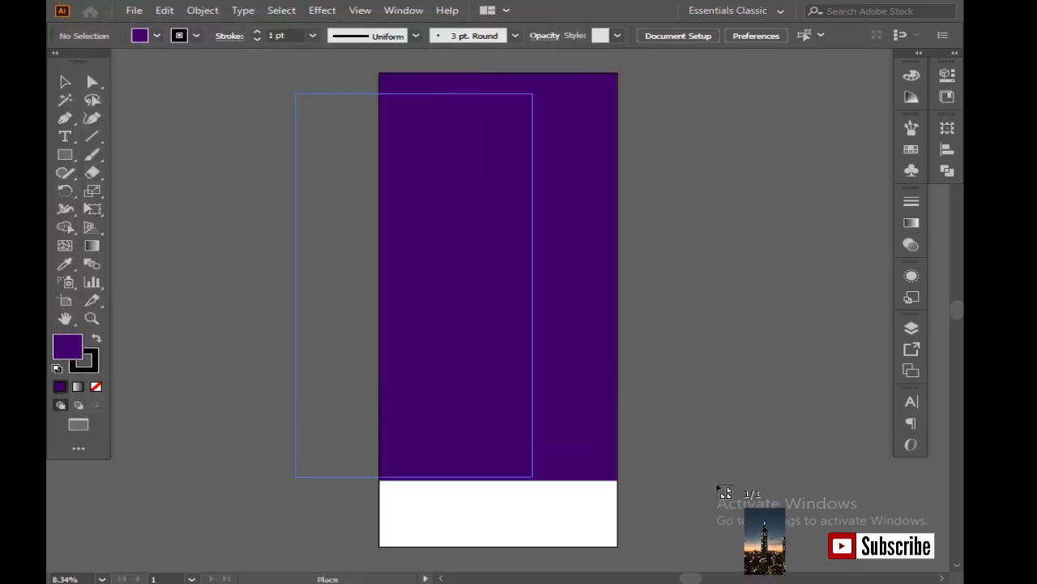
pyautogui.moveTo(458, 318); pyautogui.dragTo(543, 301)
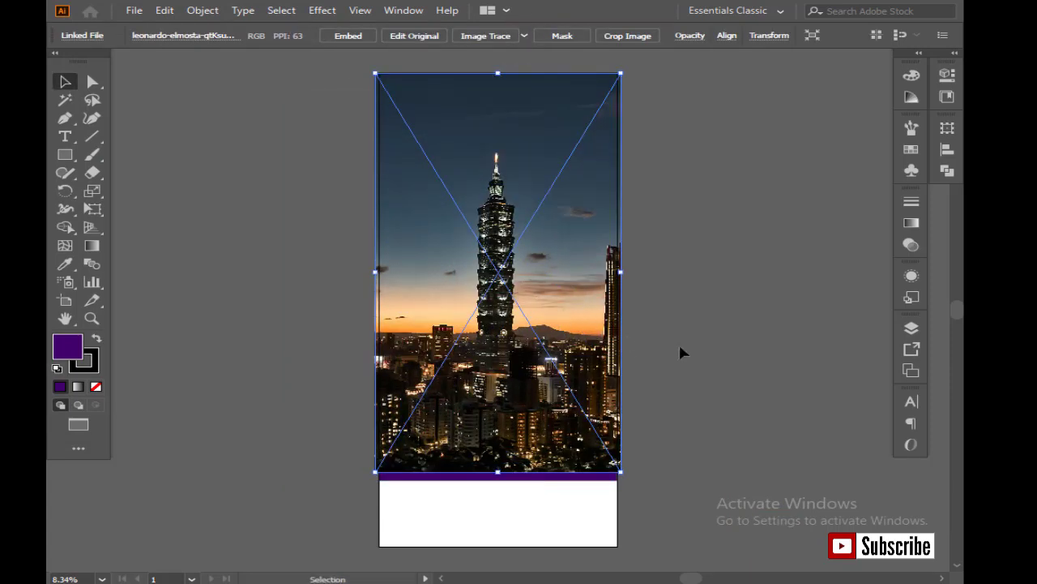
# - Align the skyline photo's left and right edges with the artboard, zooming in on its top
pyautogui.moveTo(379, 273); pyautogui.dragTo(380, 278)
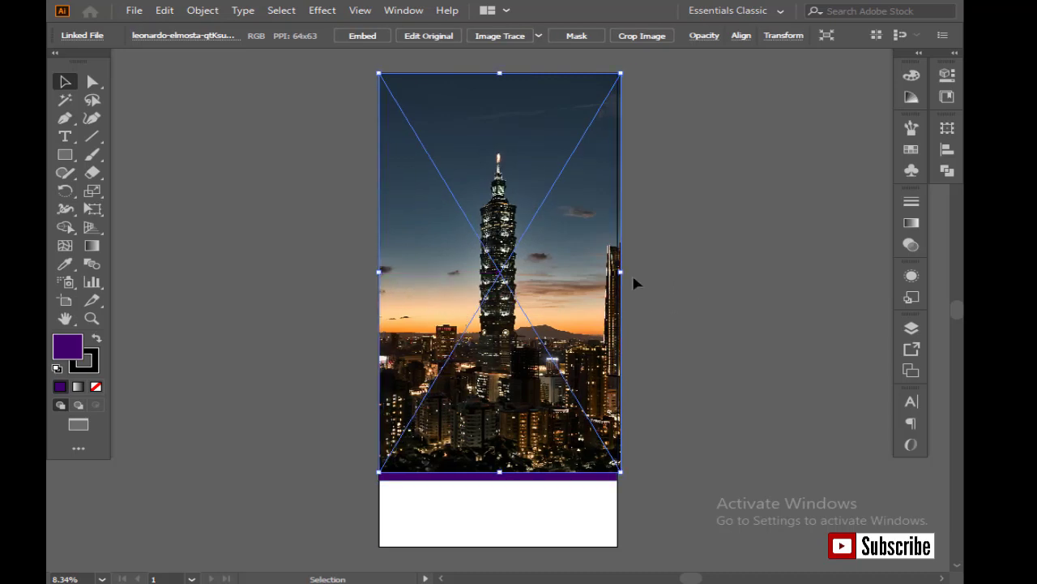
pyautogui.moveTo(624, 278); pyautogui.dragTo(617, 276)
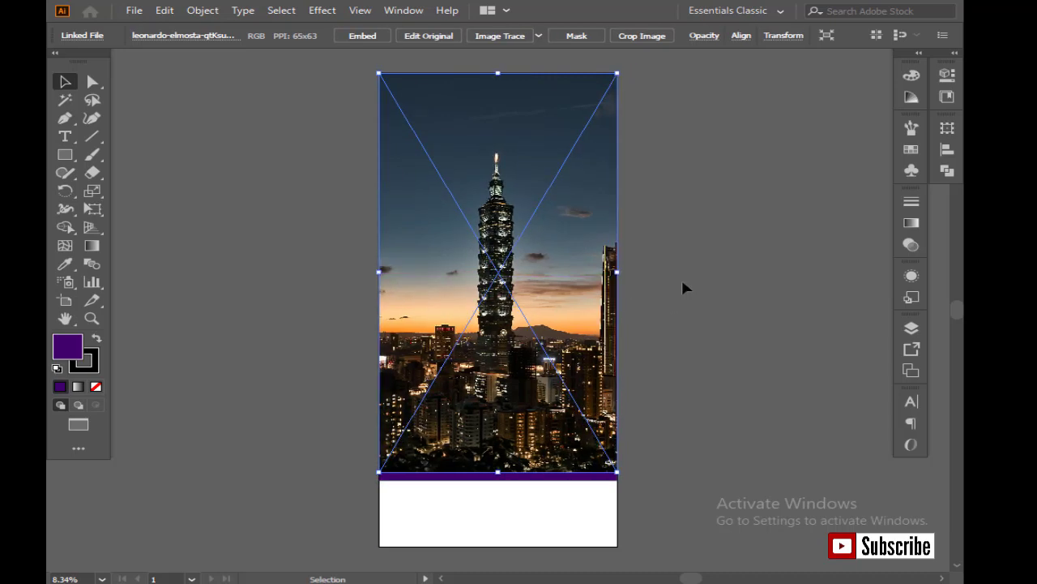
pyautogui.hotkey('ctrl', 'space')
pyautogui.moveTo(567, 133); pyautogui.dragTo(567, 136)
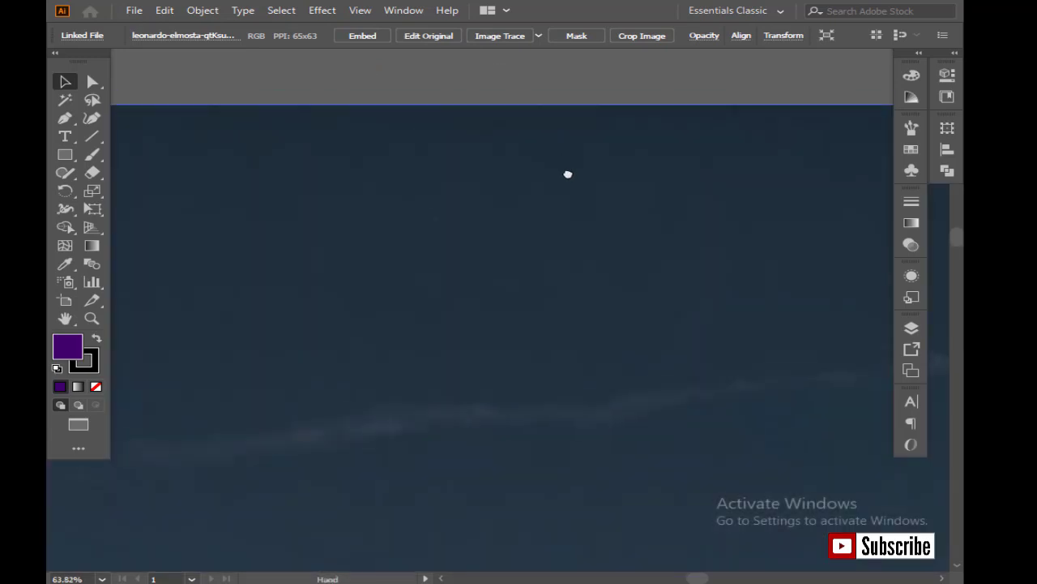
pyautogui.moveTo(334, 119); pyautogui.dragTo(485, 215)
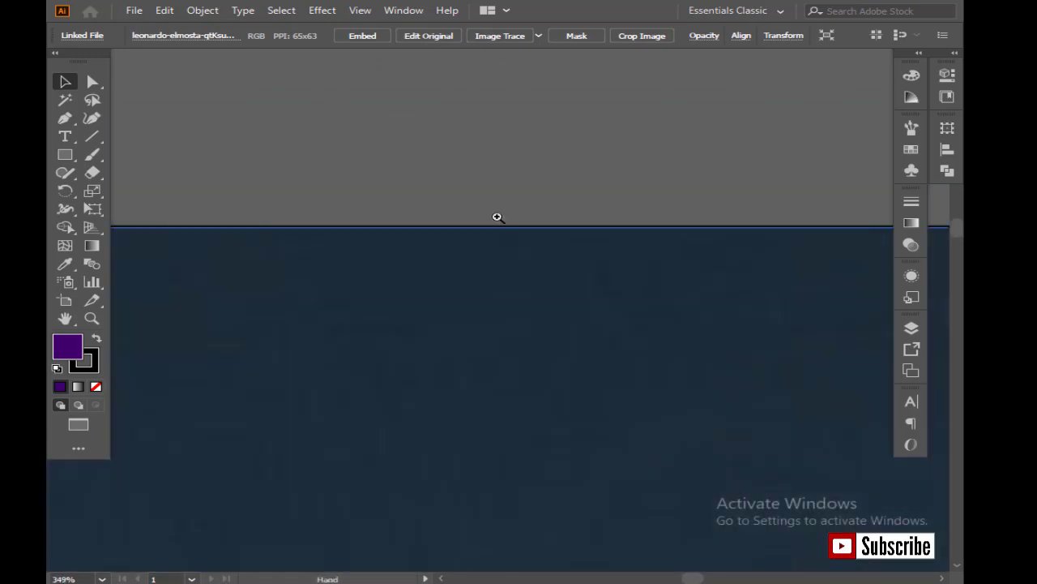
pyautogui.keyDown('ctrl'); pyautogui.keyDown('alt'); pyautogui.click(503, 219); pyautogui.keyUp('alt'); pyautogui.keyUp('ctrl')
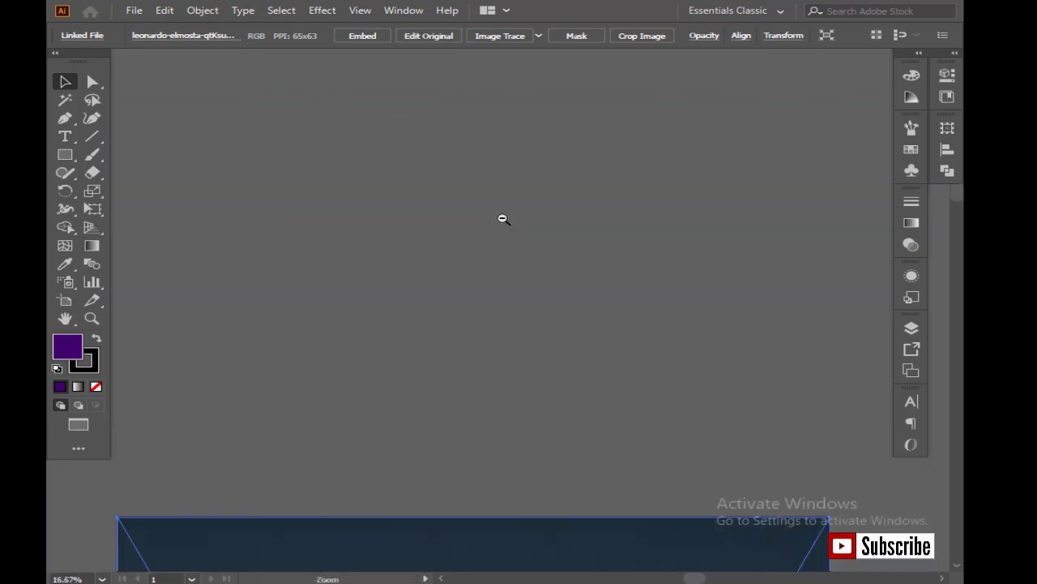
# - Stretch the photo's bottom edge slightly lower and embed the skyline image
pyautogui.scroll(-5, 546, 381)
pyautogui.scroll(-3, 507, 349)
pyautogui.scroll(-3, 532, 381)
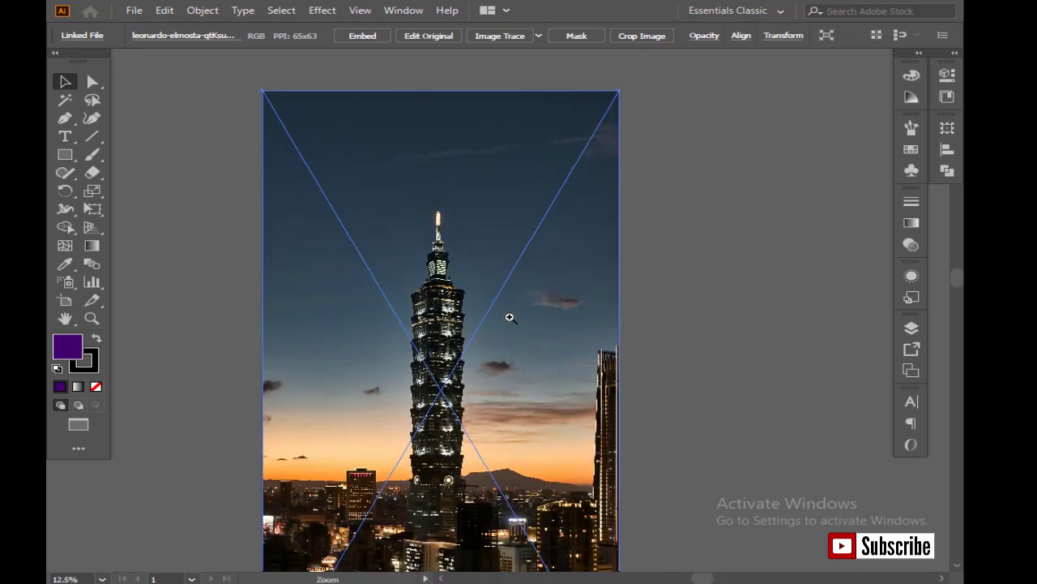
pyautogui.keyDown('ctrl'); pyautogui.keyDown('alt'); pyautogui.click(507, 317); pyautogui.keyUp('alt'); pyautogui.keyUp('ctrl')
pyautogui.moveTo(512, 369); pyautogui.dragTo(505, 337)
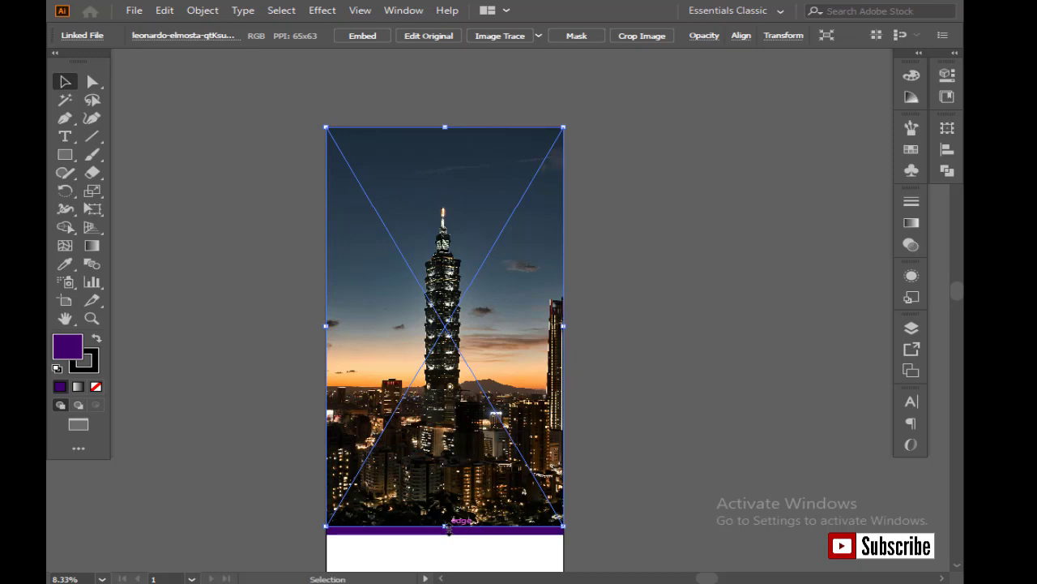
pyautogui.moveTo(445, 526); pyautogui.dragTo(445, 534)
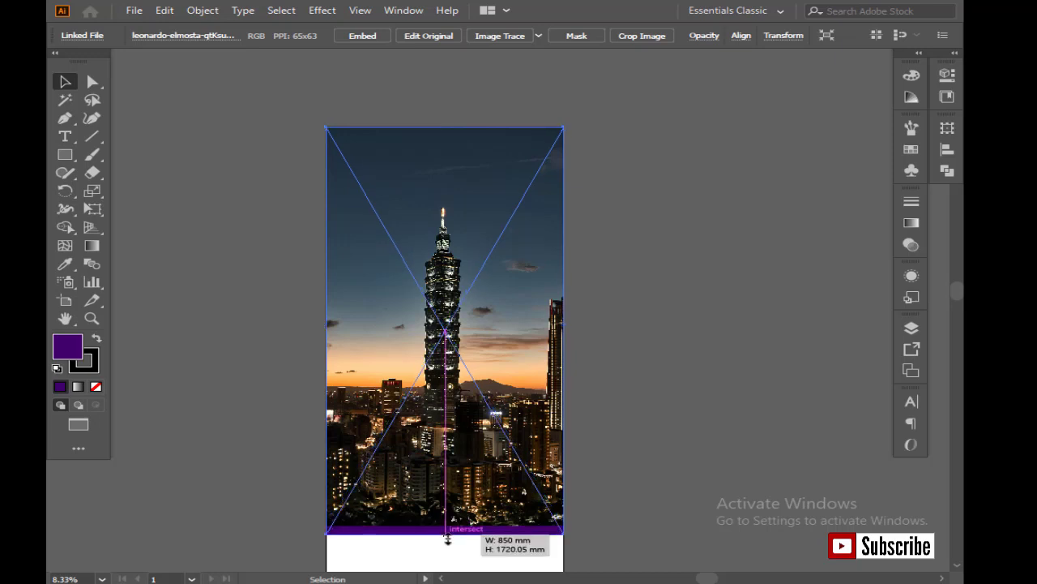
pyautogui.click(368, 37)
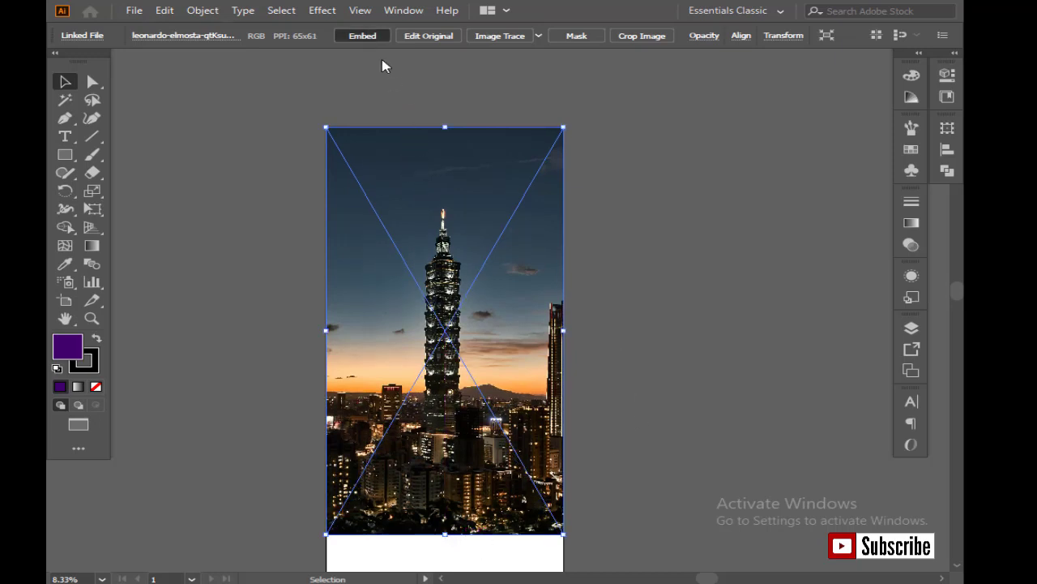
pyautogui.click(628, 239)
# - Set the skyline photo's blend mode to Soft Light in the Transparency panel
pyautogui.hotkey('ctrl', '-')
pyautogui.moveTo(478, 353); pyautogui.dragTo(448, 310)
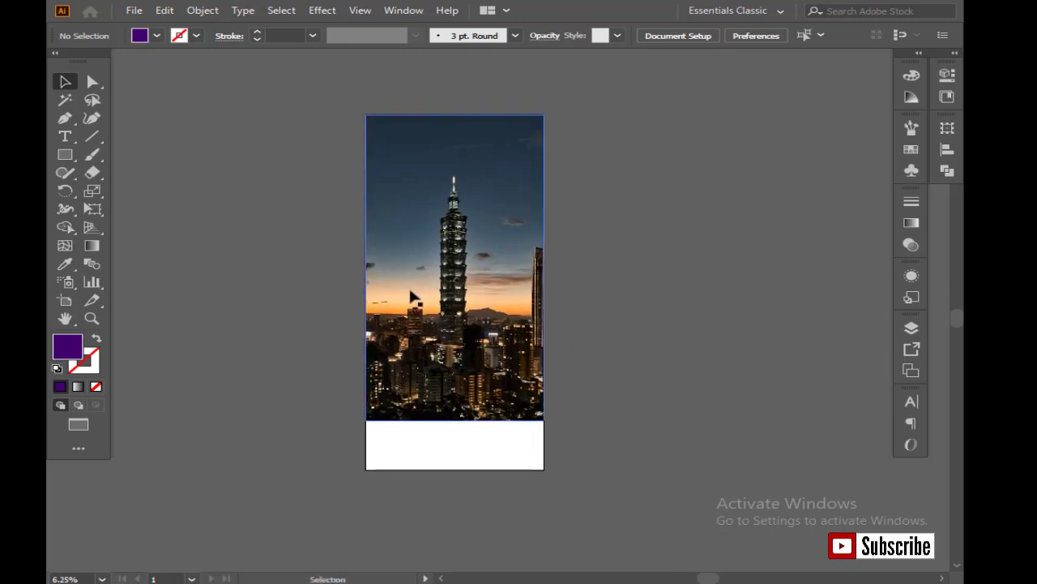
pyautogui.click(419, 193)
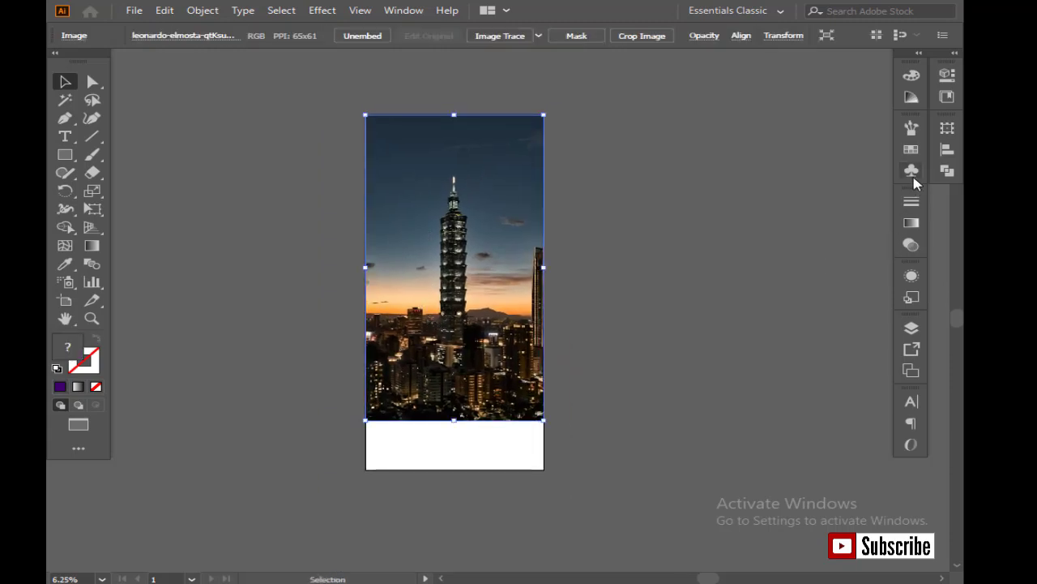
pyautogui.click(913, 245)
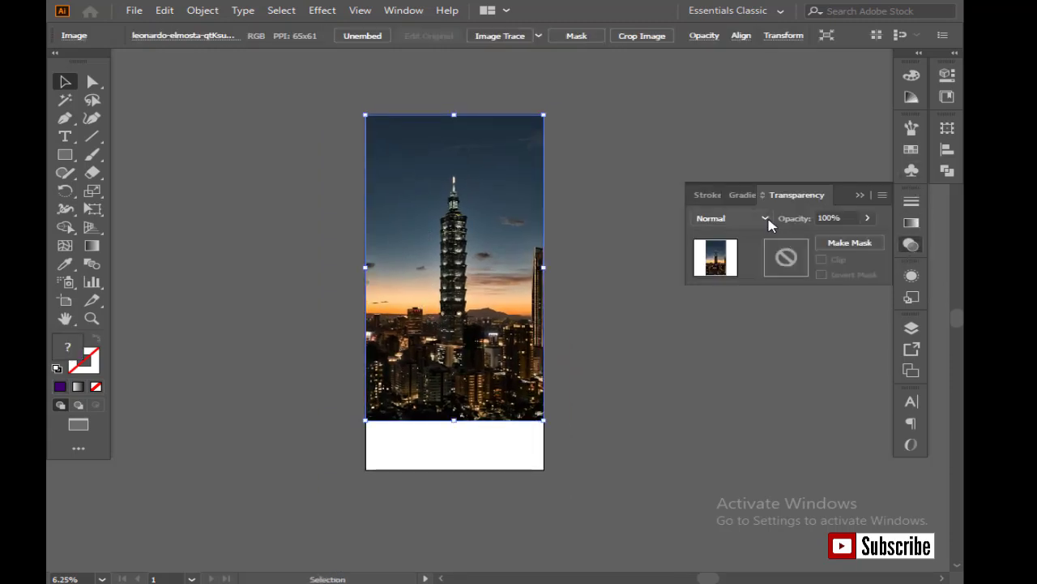
pyautogui.click(765, 218)
pyautogui.click(733, 379)
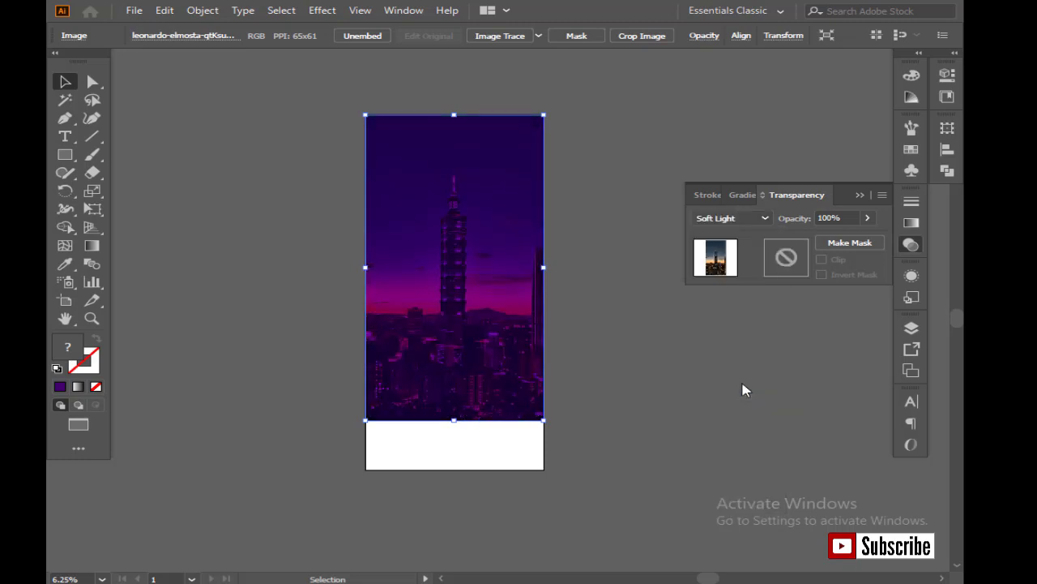
pyautogui.click(860, 195)
pyautogui.click(738, 221)
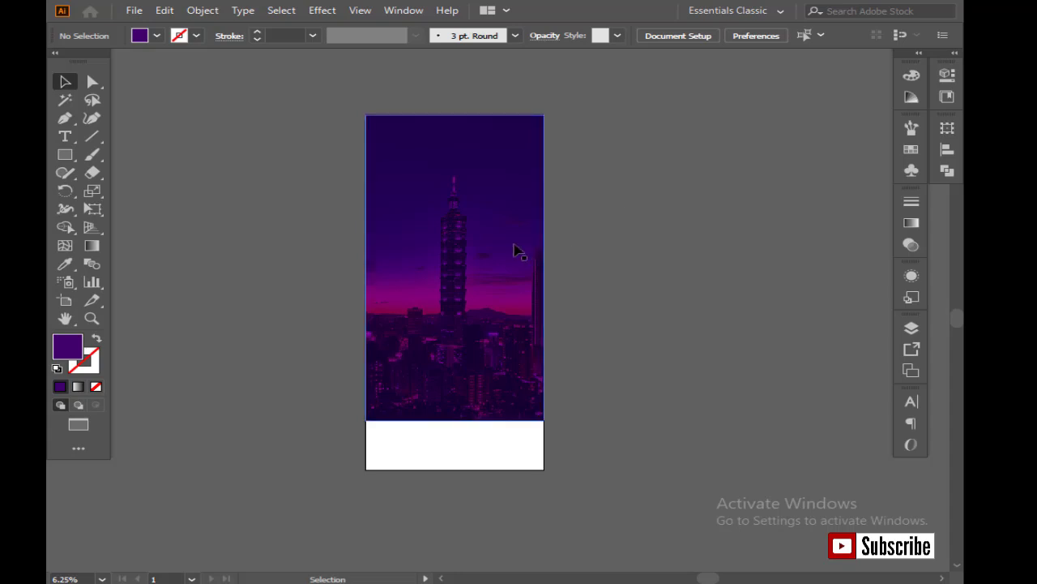
# - Lower the skyline photo's opacity to about 51%
pyautogui.click(477, 267)
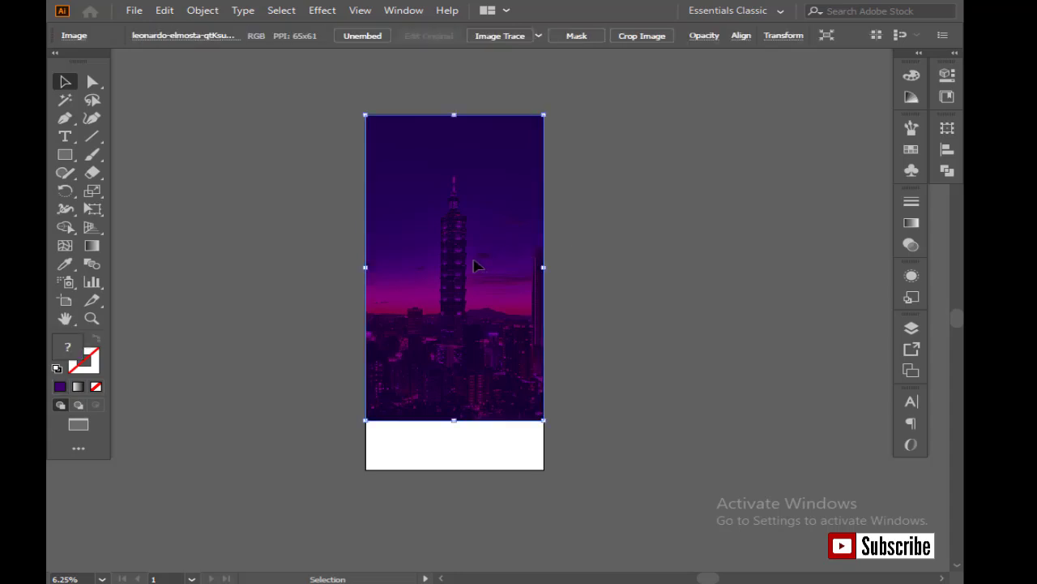
pyautogui.click(911, 245)
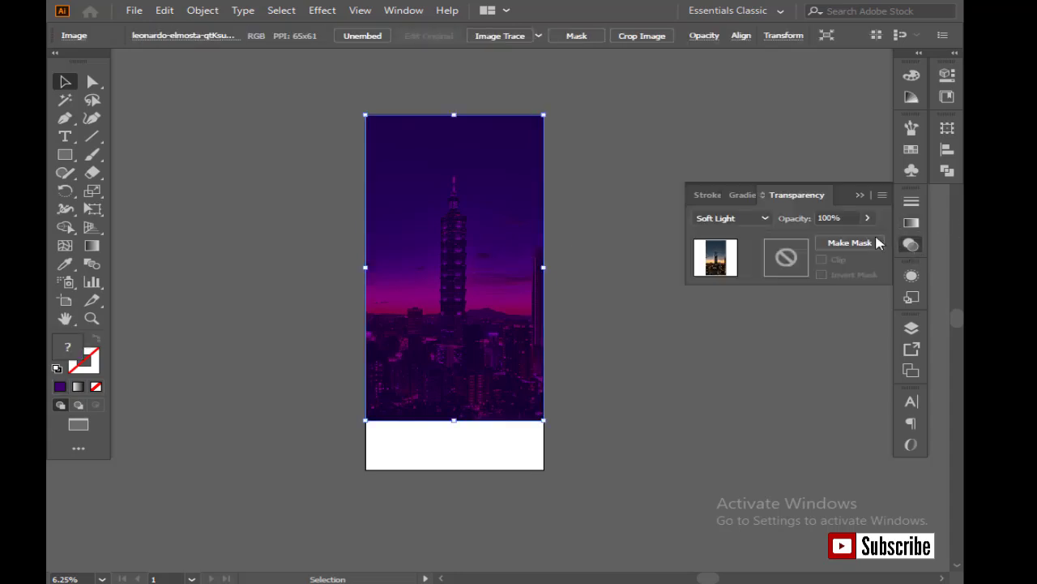
pyautogui.click(867, 218)
pyautogui.moveTo(867, 237)
pyautogui.mouseDown()
pyautogui.moveTo(838, 237)
pyautogui.moveTo(829, 248)
pyautogui.mouseUp()
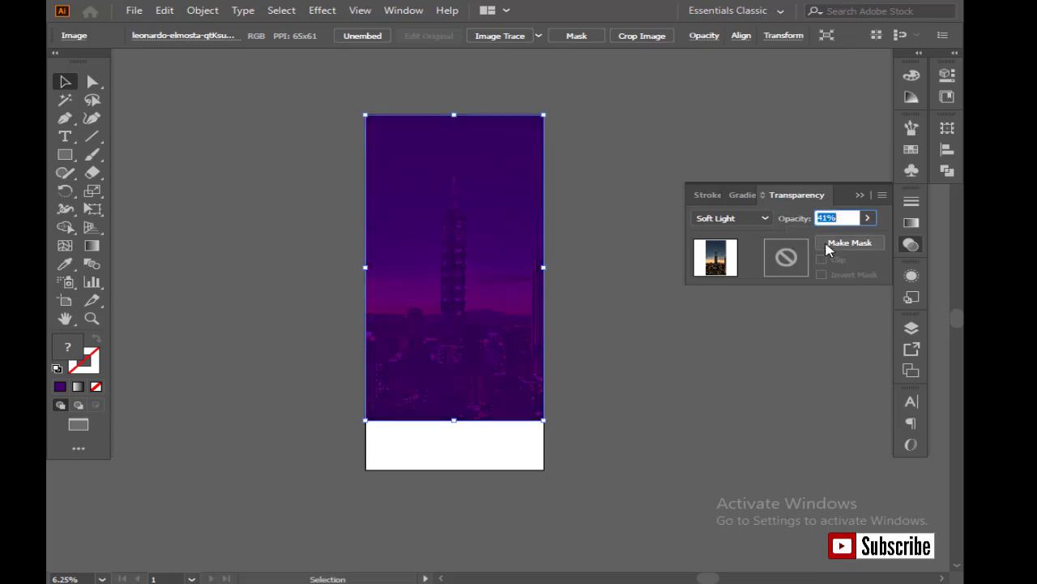
pyautogui.click(871, 221)
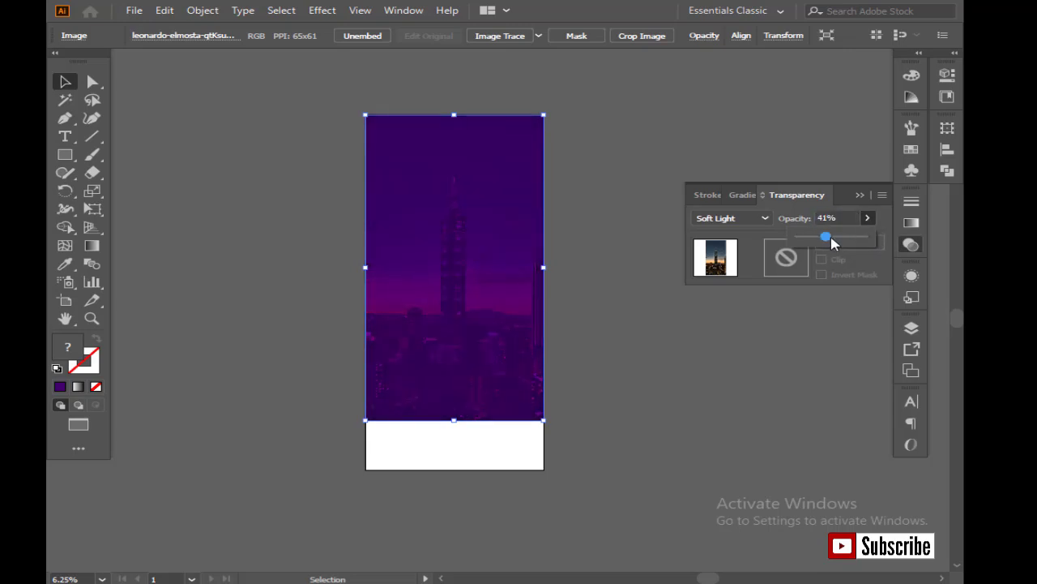
pyautogui.click(768, 236)
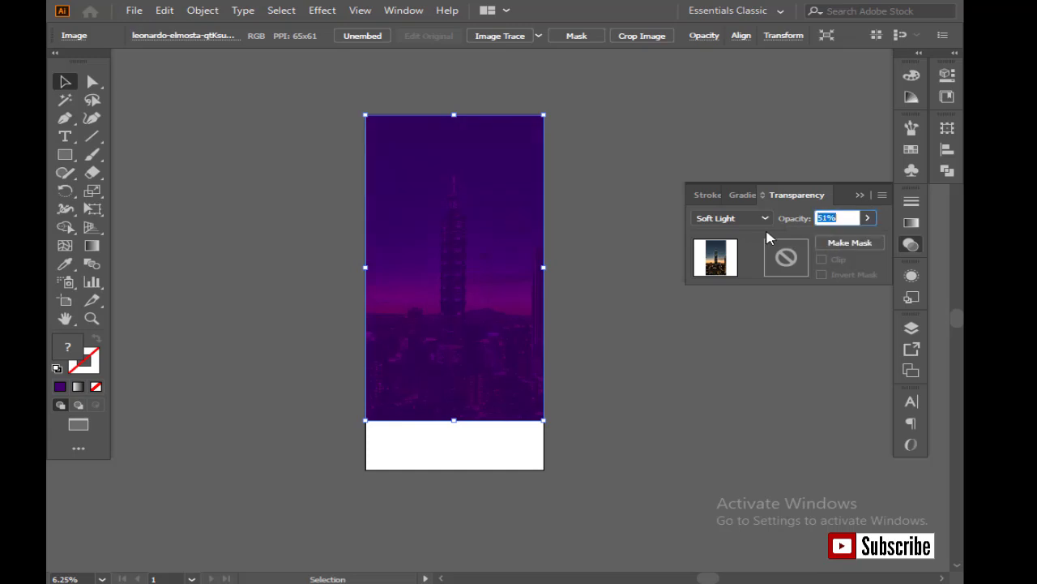
pyautogui.click(826, 148)
pyautogui.click(860, 195)
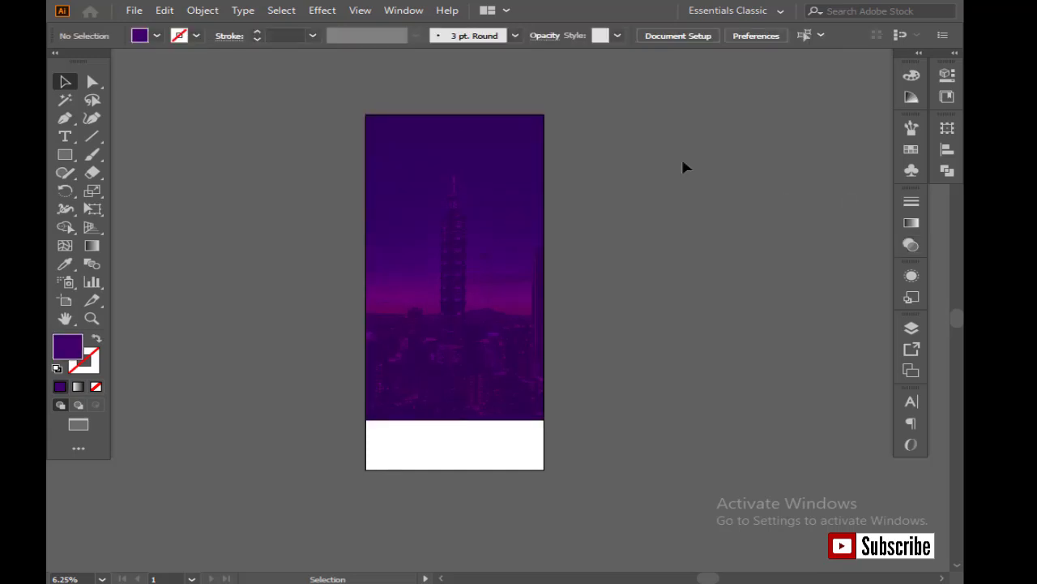
# - Select the photo and rectangle together and shift the view so the artboard sits left
pyautogui.moveTo(284, 97); pyautogui.dragTo(447, 185)
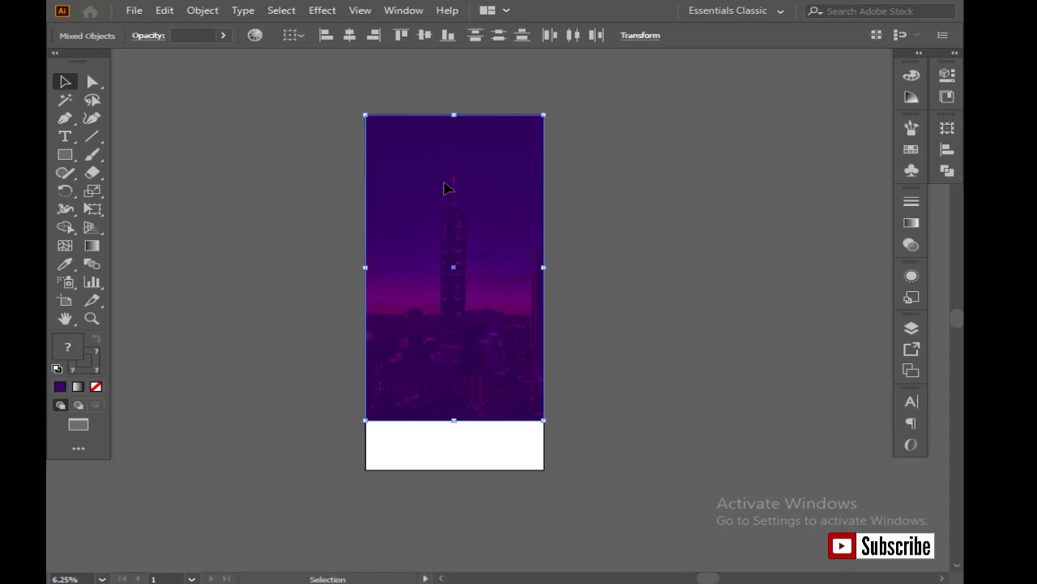
pyautogui.hotkey('ctrl', 'shift', 'a')
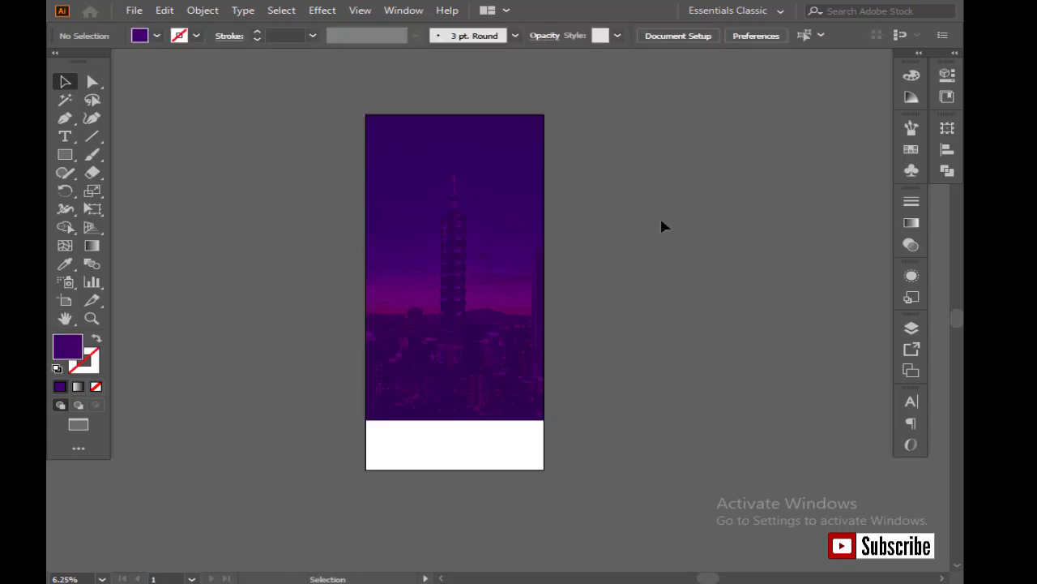
pyautogui.scroll(1, 456, 308)
pyautogui.moveTo(504, 300); pyautogui.dragTo(424, 300)
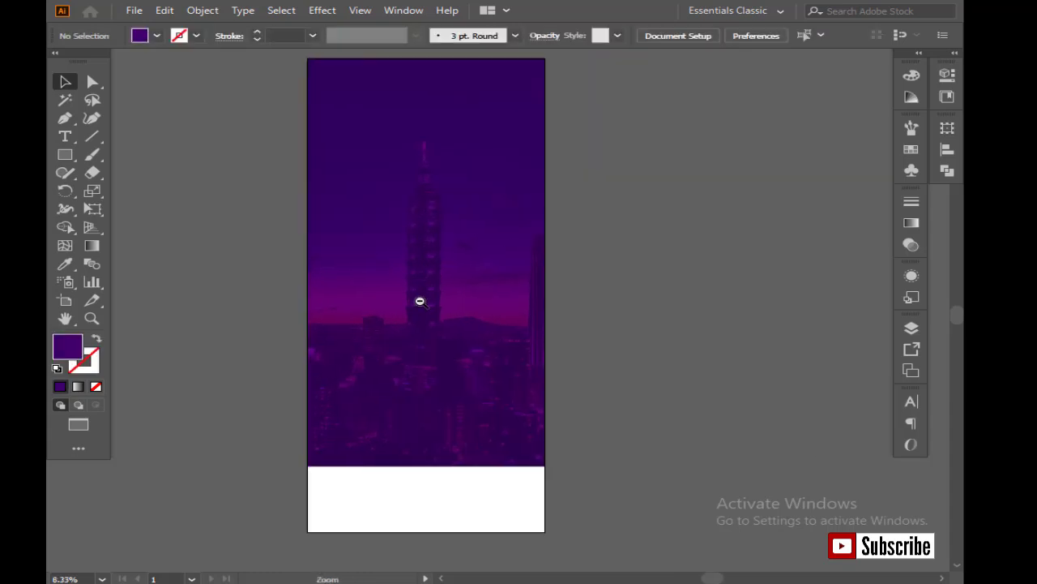
pyautogui.scroll(-1, 354, 245)
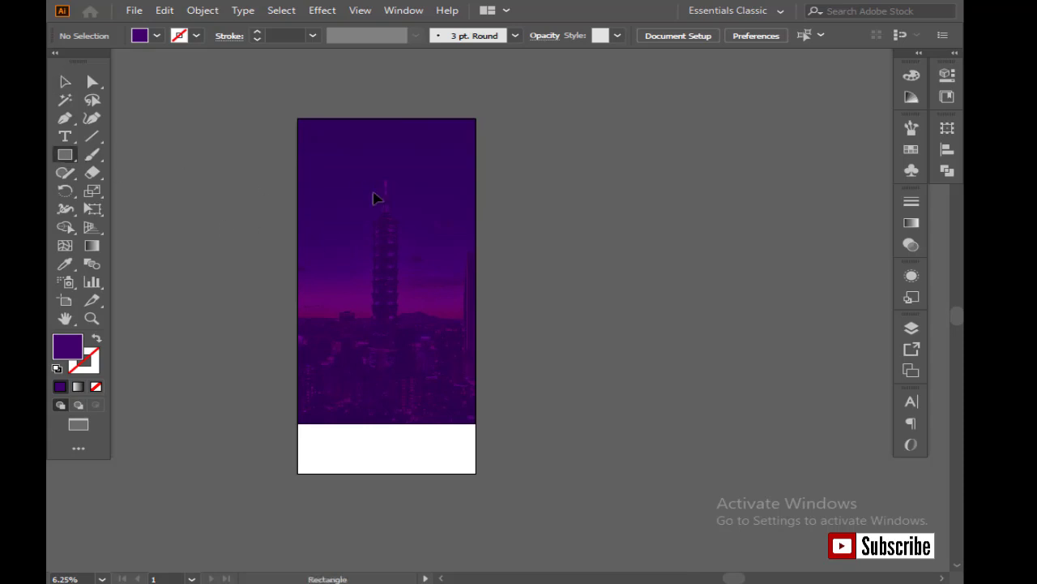
pyautogui.scroll(1, 378, 197)
pyautogui.hotkey('ctrl', 'shift', 'p')
# - Place the businessman PNG, mirror it with a vertical Reflect, and move it down
pyautogui.click(447, 417)
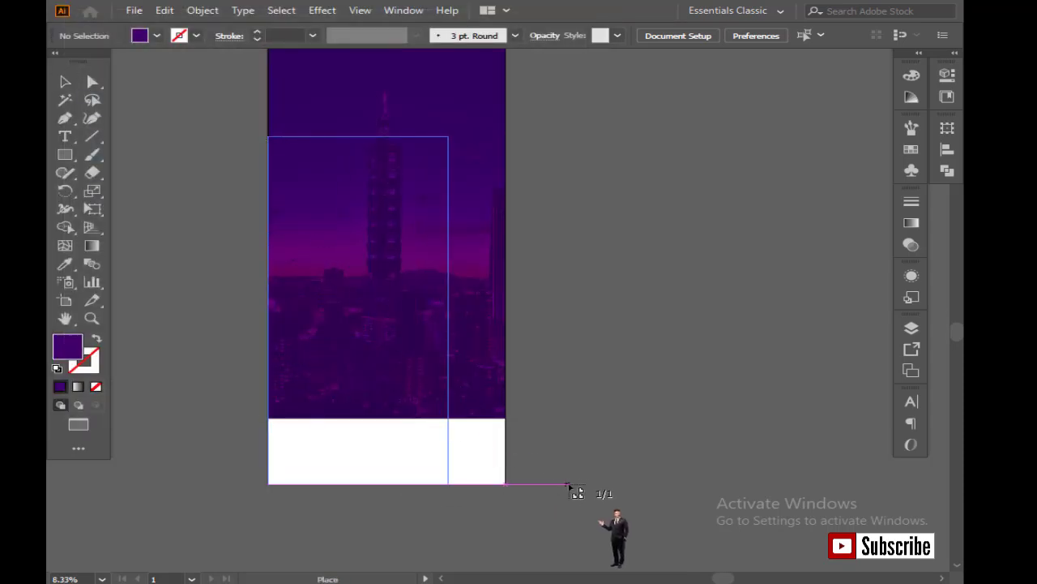
pyautogui.moveTo(470, 419); pyautogui.dragTo(575, 491)
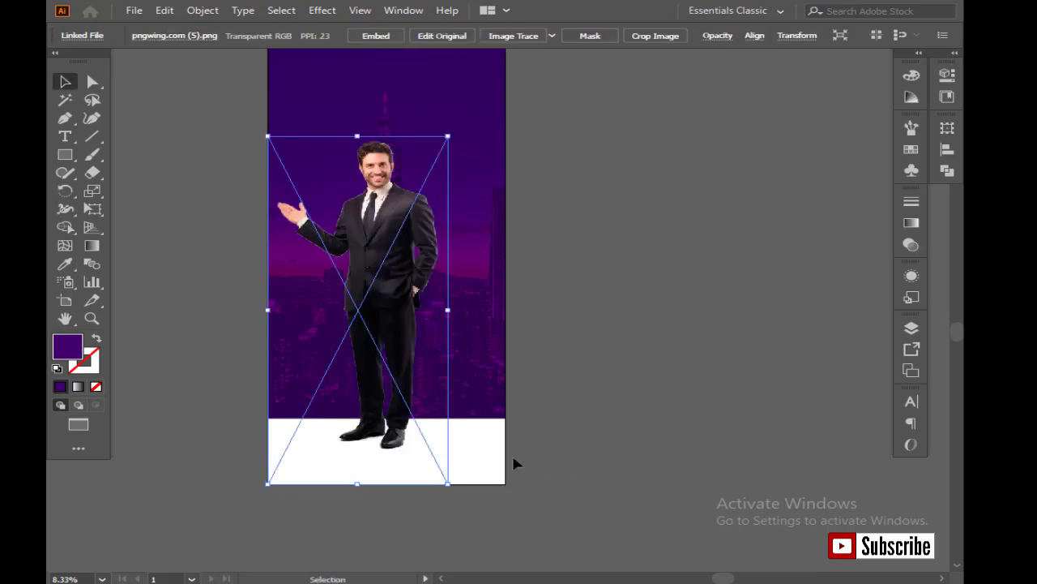
pyautogui.rightClick(373, 253)
pyautogui.moveTo(459, 363)
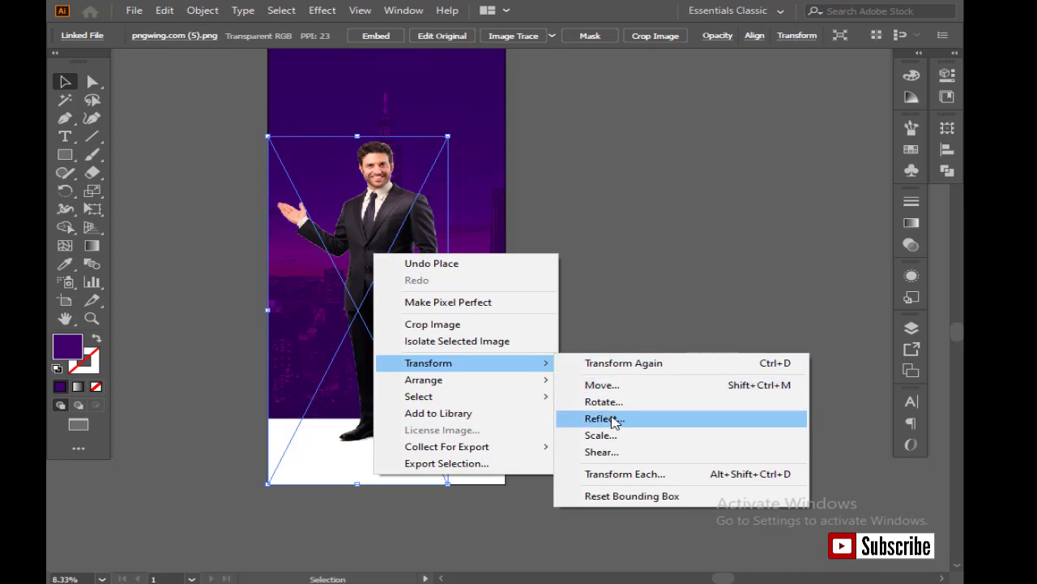
pyautogui.click(613, 419)
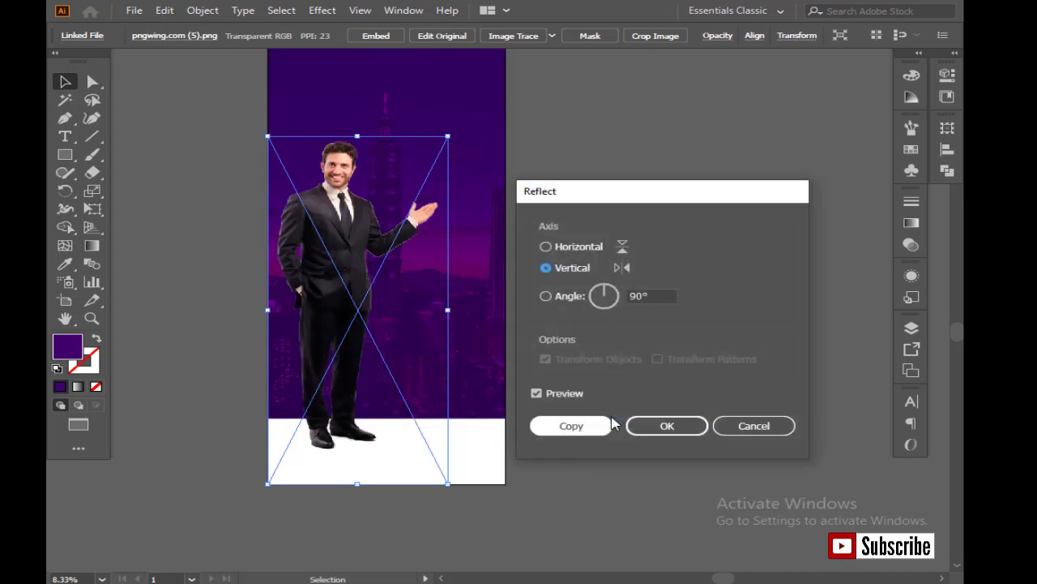
pyautogui.click(665, 426)
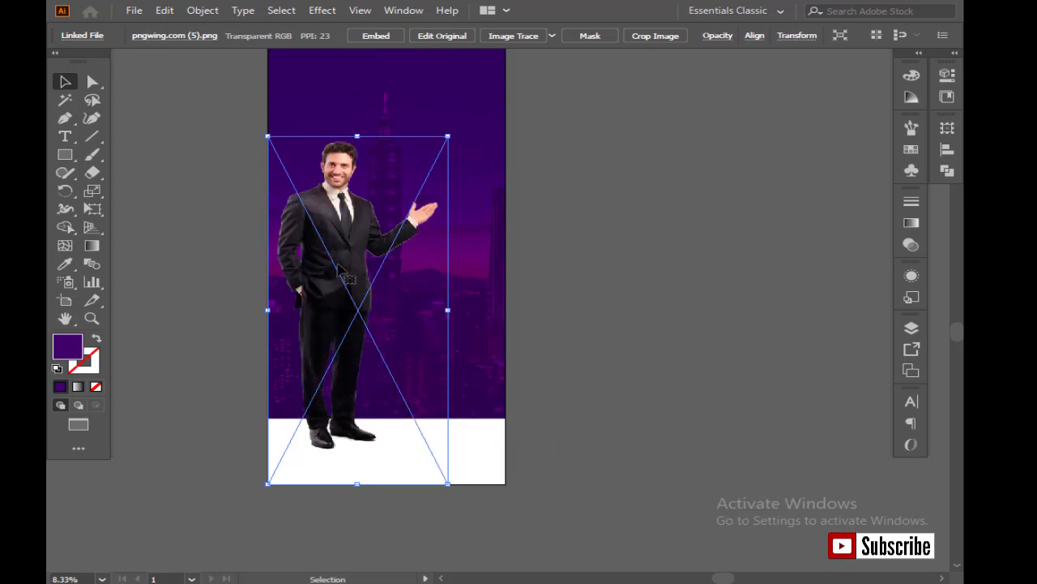
pyautogui.moveTo(338, 265); pyautogui.dragTo(349, 317)
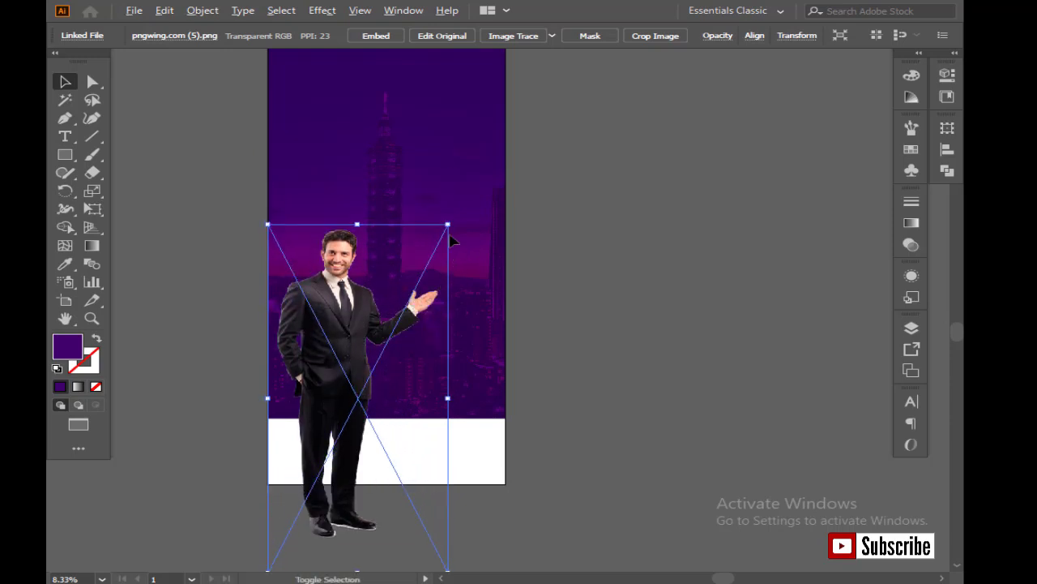
# - Enlarge the businessman cutout and move it nearer the poster centre
pyautogui.moveTo(447, 224); pyautogui.dragTo(474, 171)
pyautogui.moveTo(324, 342); pyautogui.dragTo(346, 327)
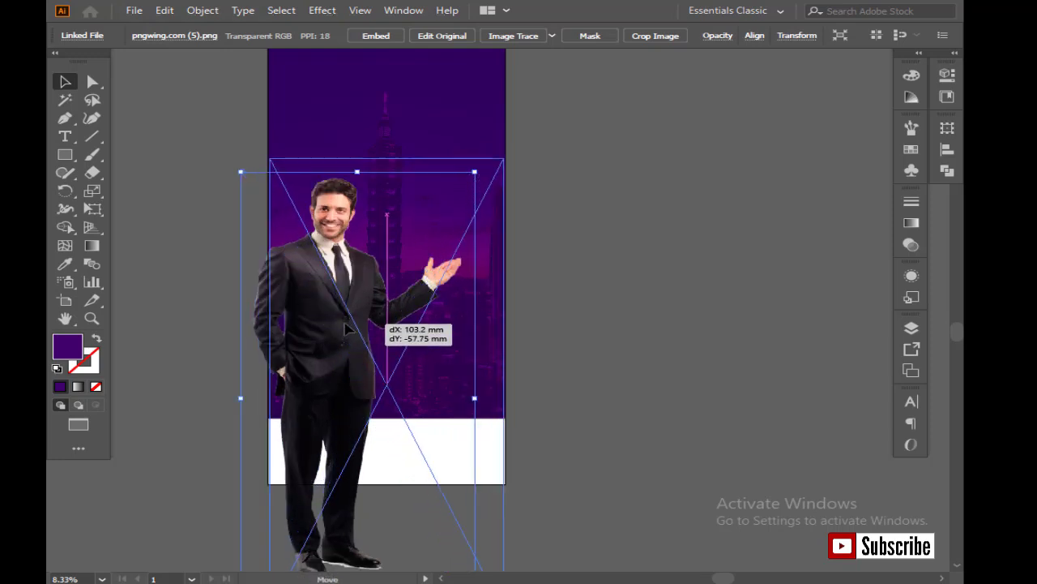
pyautogui.moveTo(346, 328); pyautogui.dragTo(373, 314)
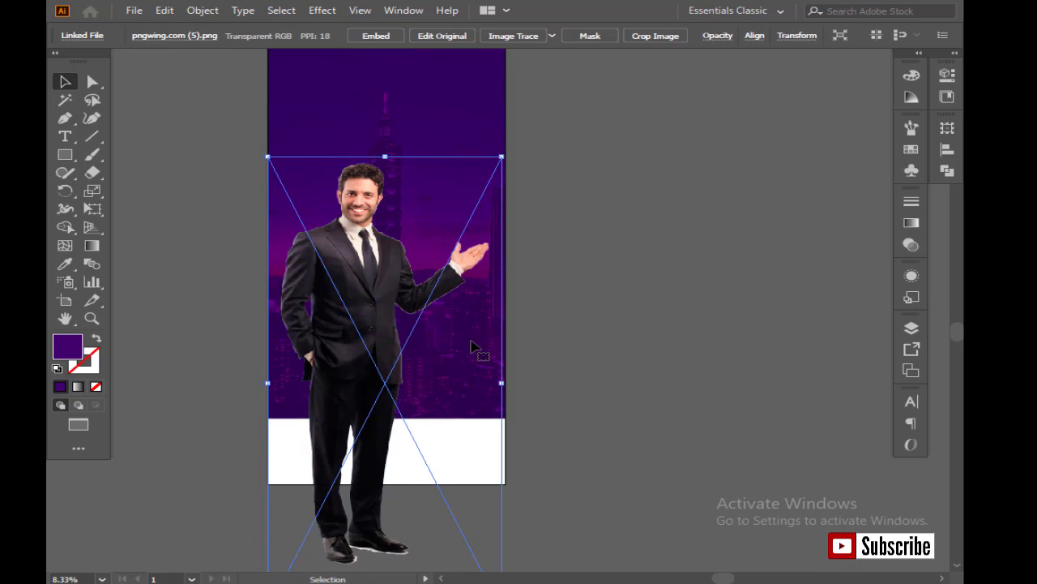
pyautogui.click(589, 276)
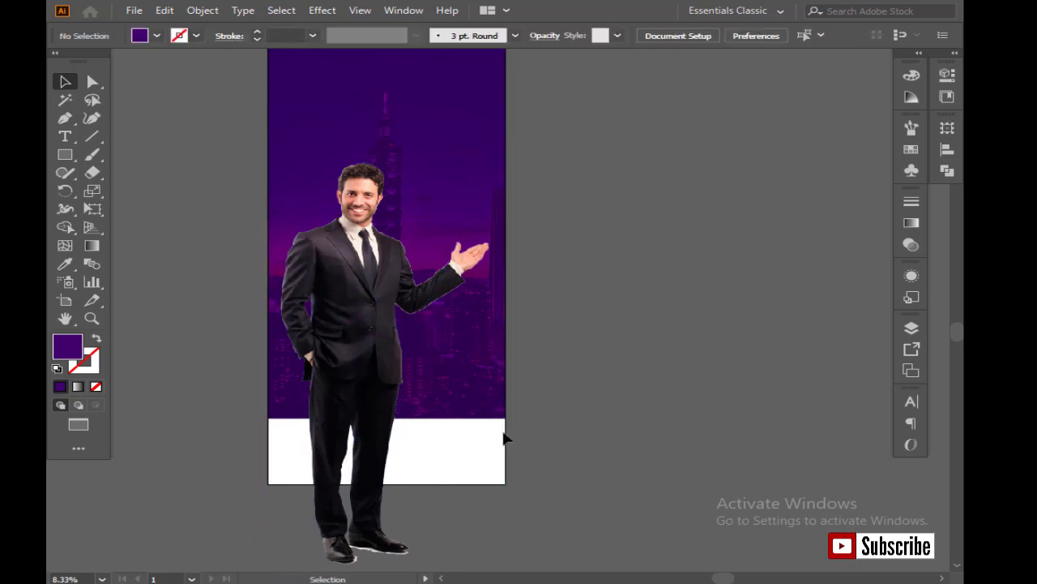
# - Embed the businessman image, then marquee-select all text elements on the Untitled-2 artboard
pyautogui.click(395, 428)
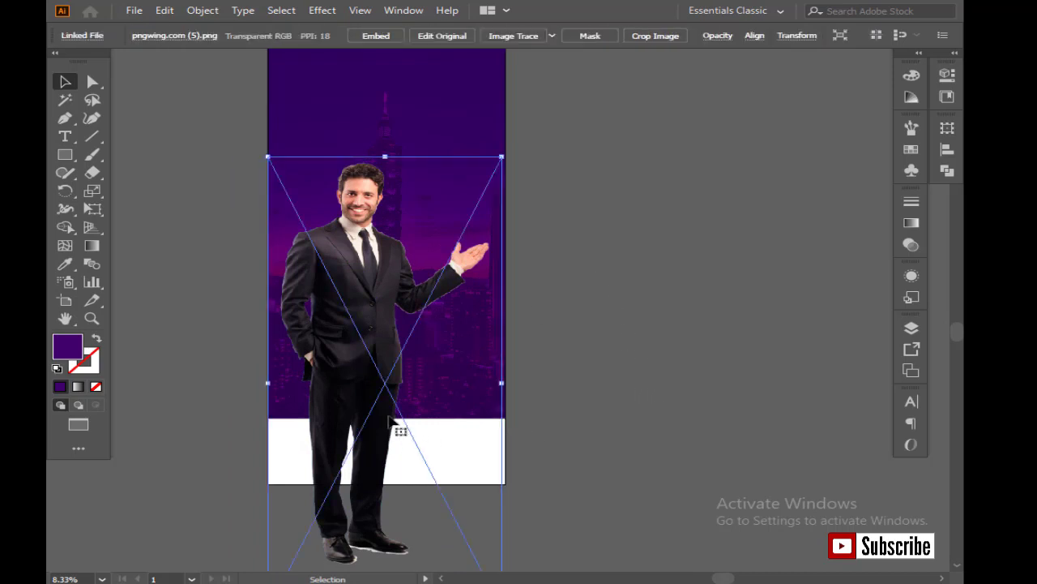
pyautogui.click(380, 36)
pyautogui.click(601, 155)
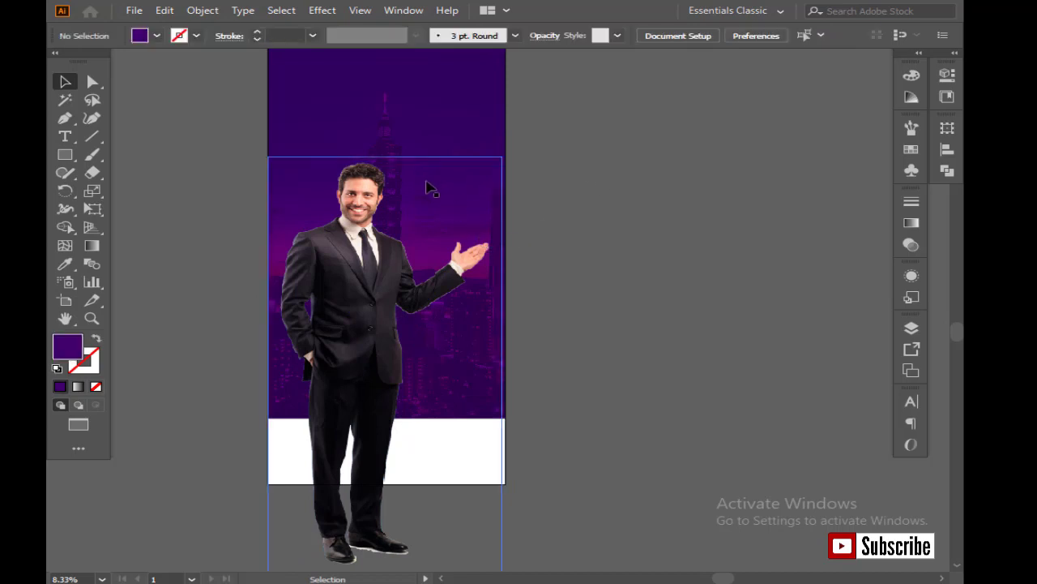
pyautogui.moveTo(412, 172); pyautogui.dragTo(408, 205)
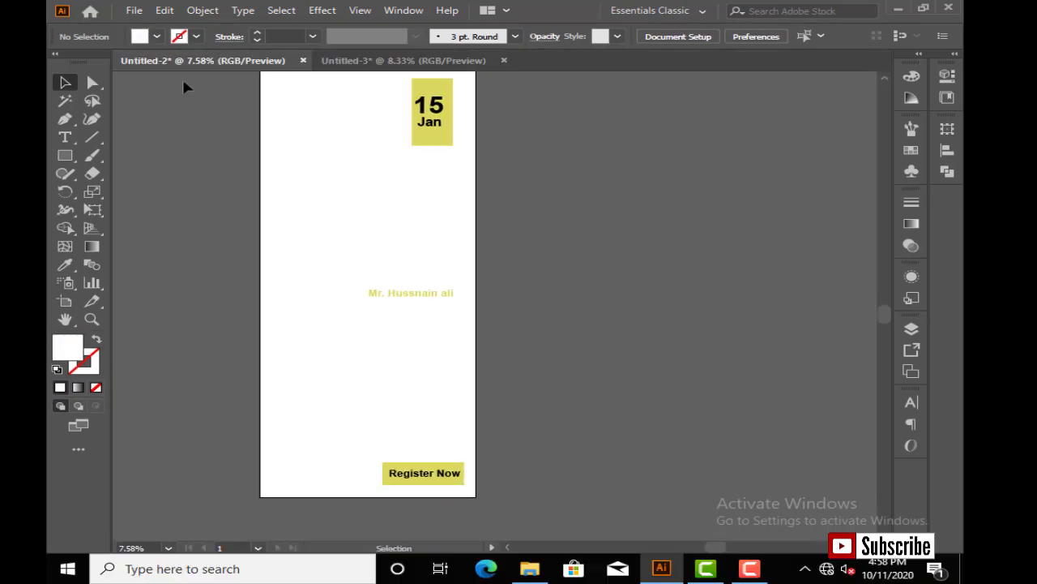
pyautogui.moveTo(184, 81); pyautogui.dragTo(485, 498)
# - Paste the copied date badge, title, speaker name and Register Now elements onto the Untitled-3 poster
pyautogui.press('a')
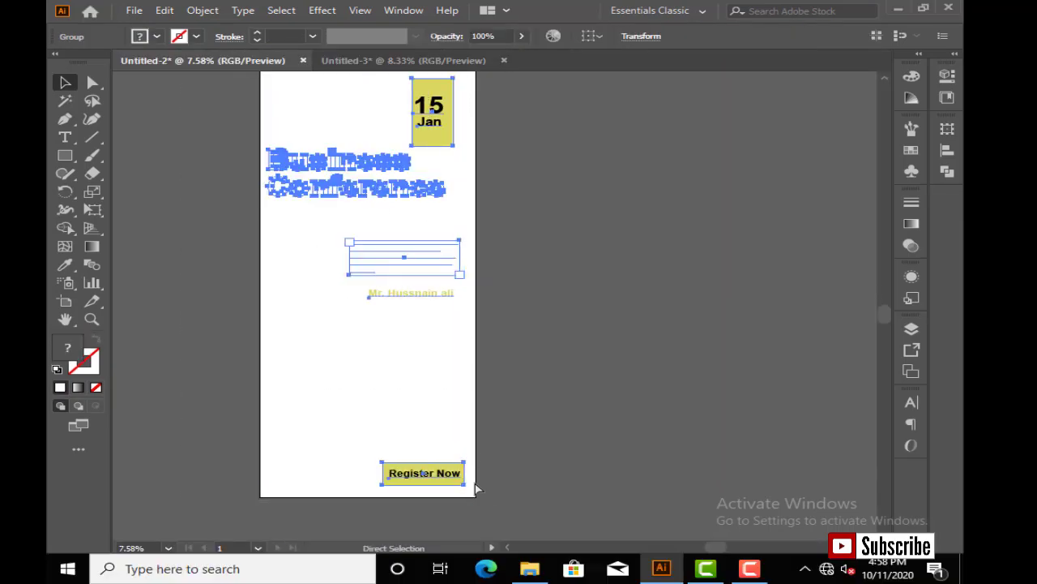
pyautogui.press('v')
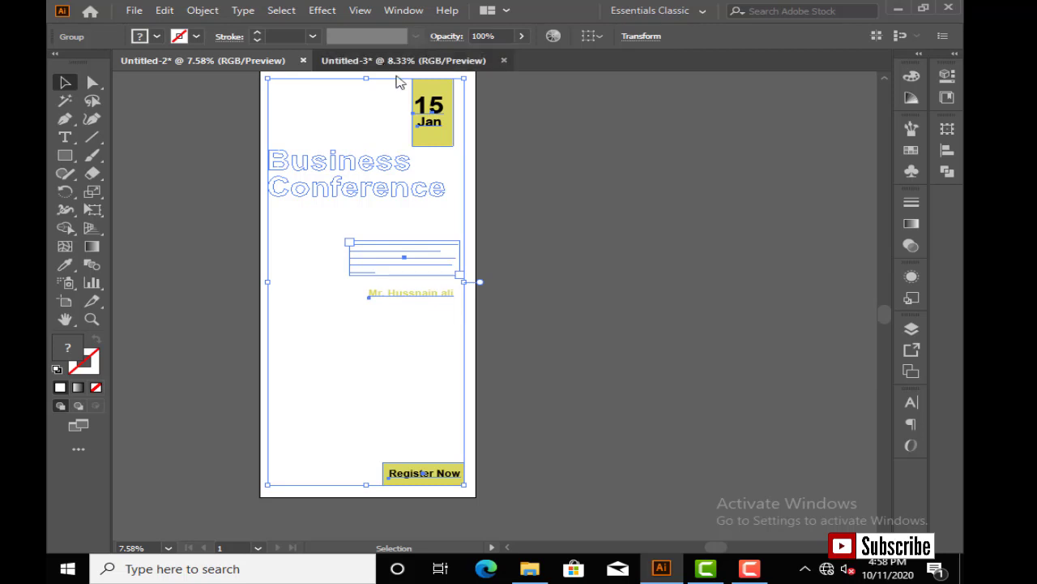
pyautogui.click(400, 61)
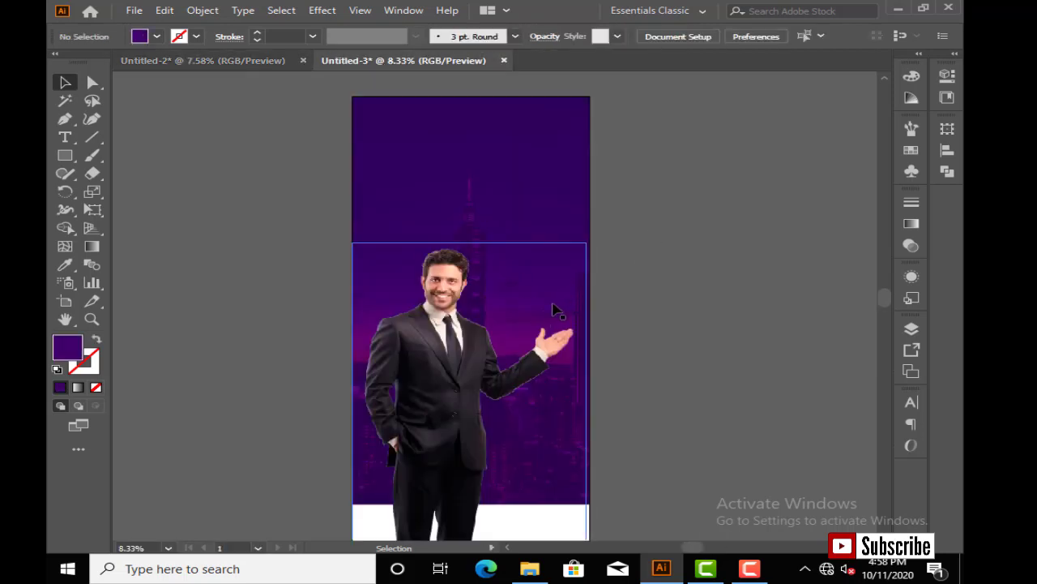
pyautogui.hotkey('ctrl', 'v')
pyautogui.moveTo(504, 209); pyautogui.dragTo(490, 224)
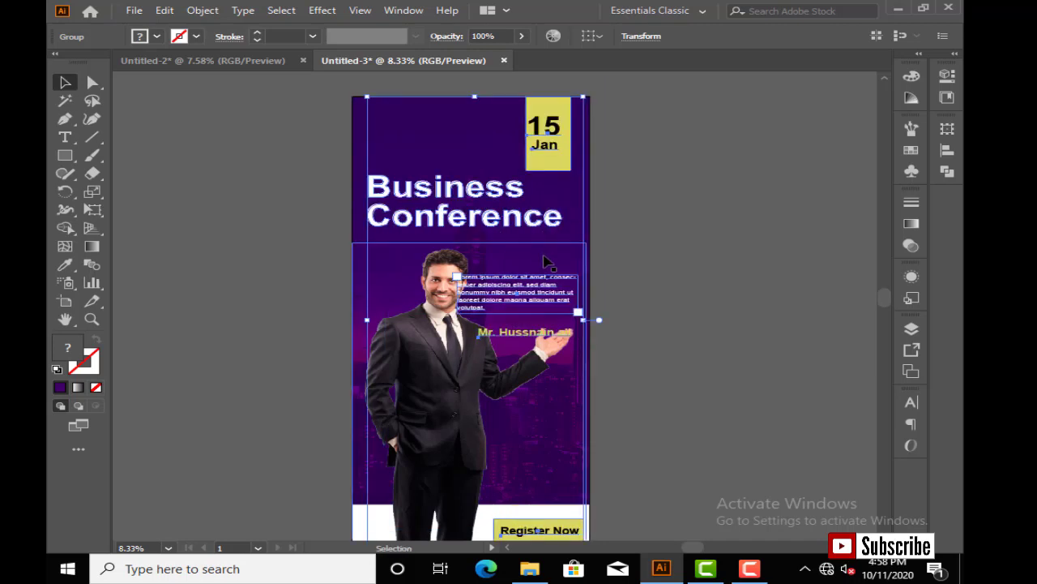
pyautogui.click(637, 228)
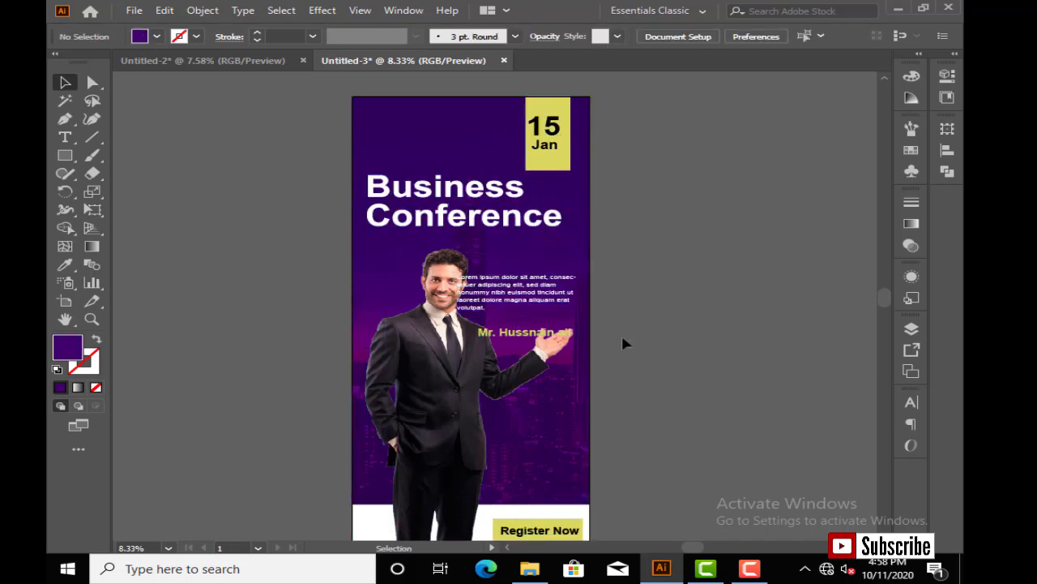
pyautogui.moveTo(631, 322); pyautogui.dragTo(635, 295)
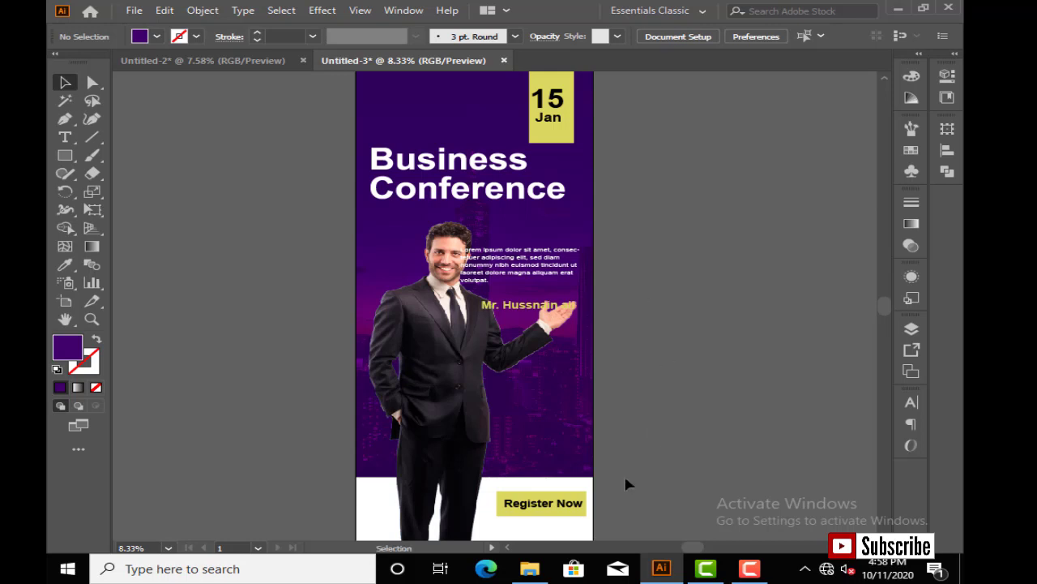
# - Ungroup the Register Now button
pyautogui.click(566, 513)
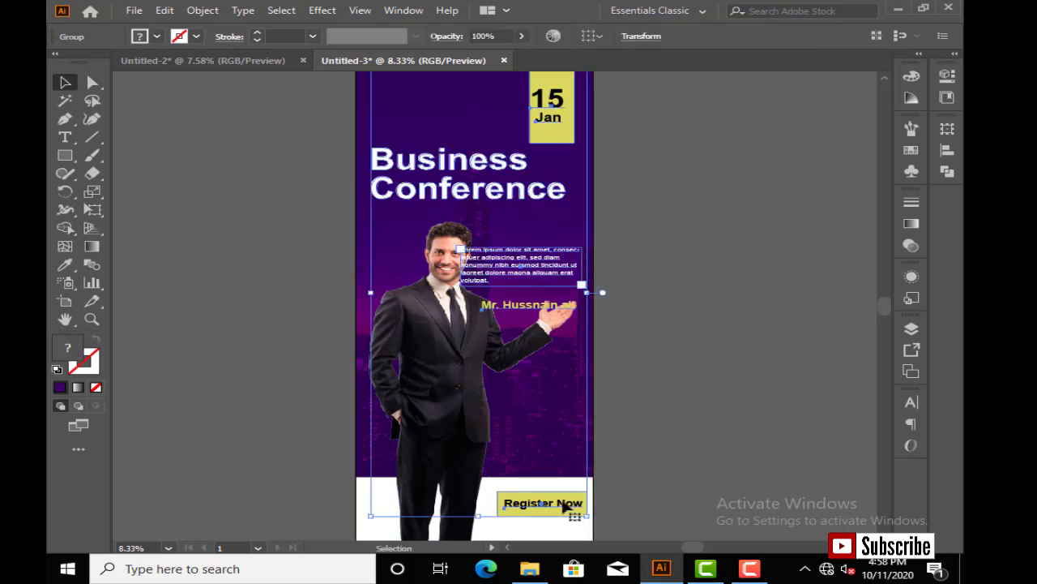
pyautogui.rightClick(571, 509)
pyautogui.click(629, 369)
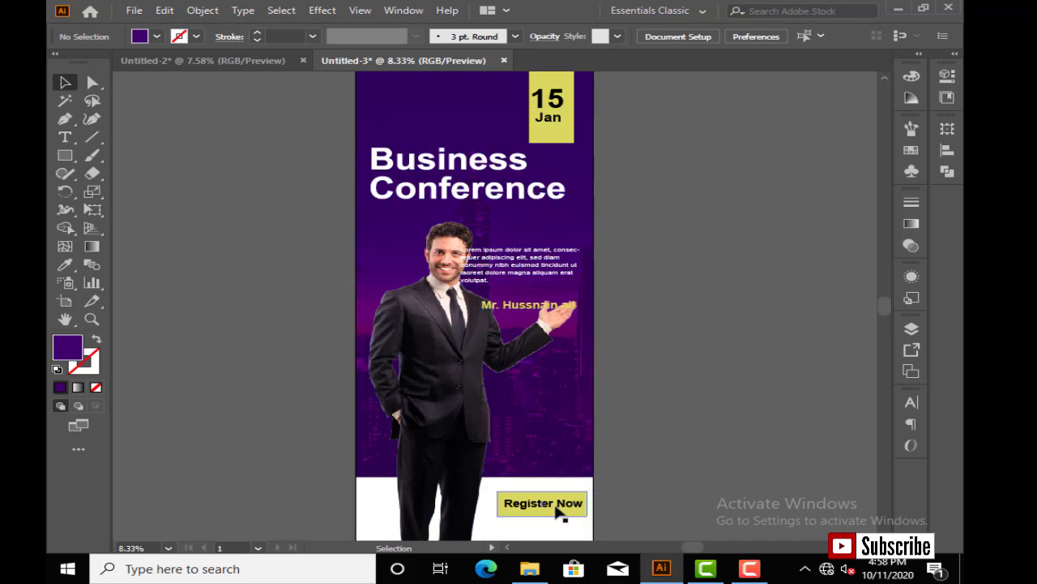
pyautogui.moveTo(558, 509); pyautogui.dragTo(571, 485)
pyautogui.click(669, 484)
# - Raise the Register Now text and yellow box until flush with the purple background's bottom edge
pyautogui.click(559, 512)
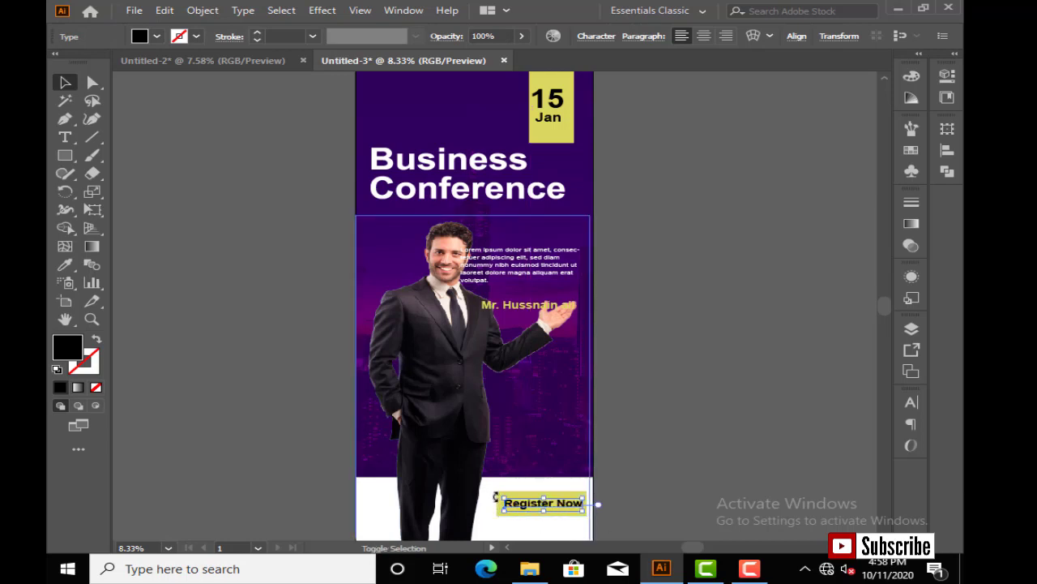
pyautogui.scroll(5, 567, 486)
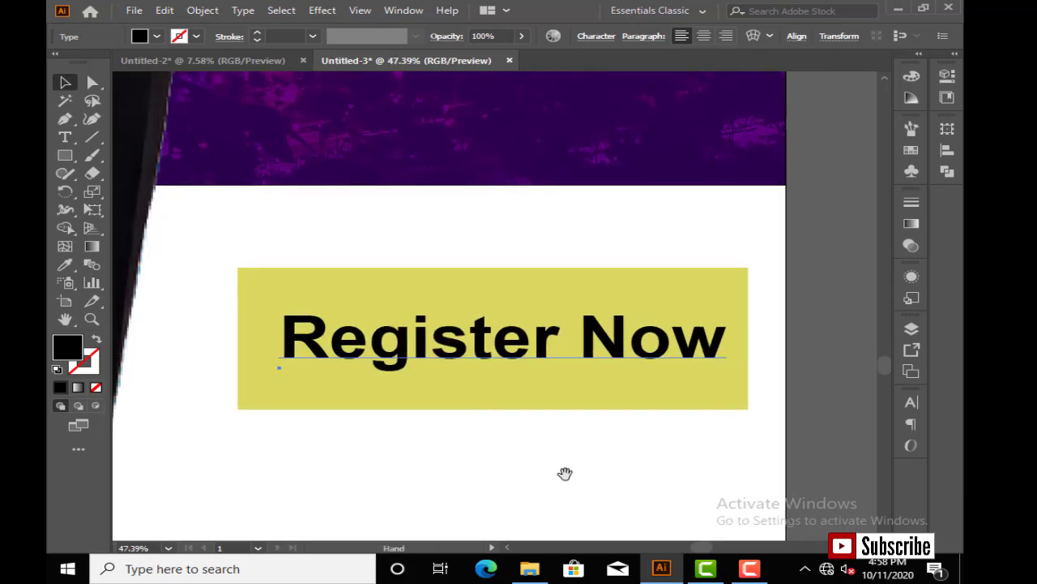
pyautogui.keyDown('shift'); pyautogui.click(543, 410); pyautogui.keyUp('shift')
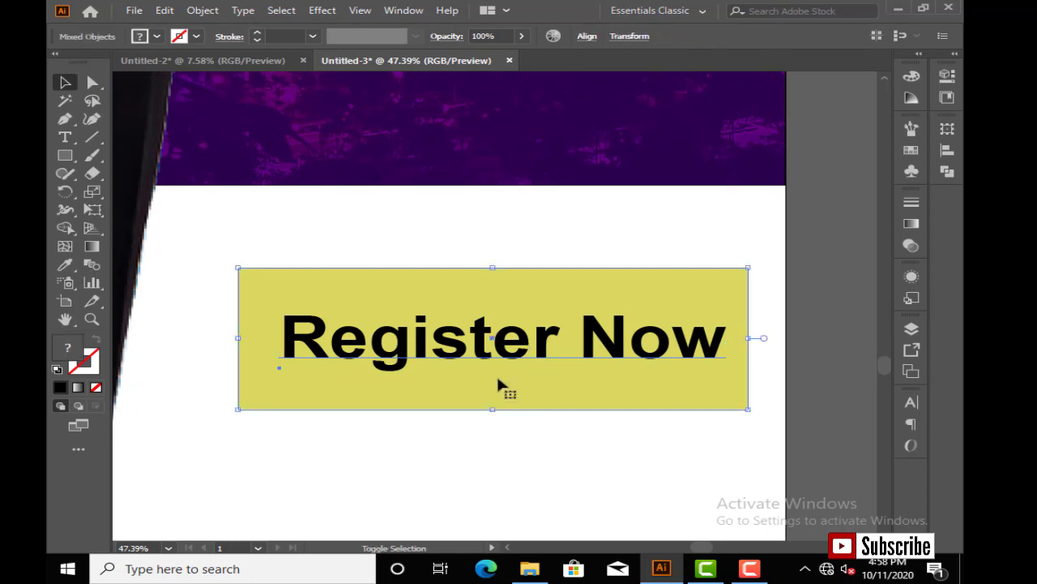
pyautogui.moveTo(665, 380); pyautogui.dragTo(702, 257)
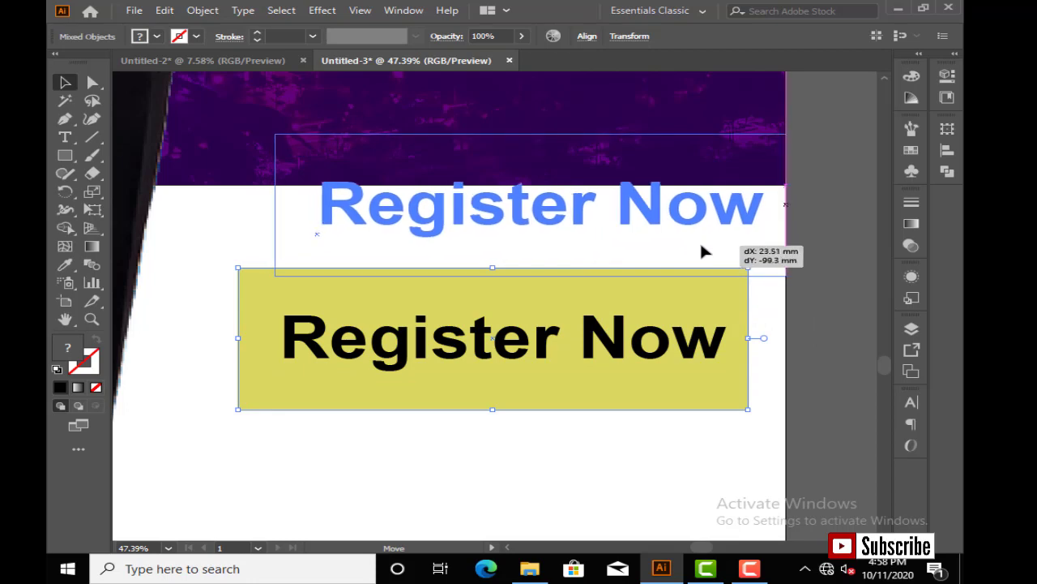
pyautogui.moveTo(702, 256); pyautogui.dragTo(702, 181)
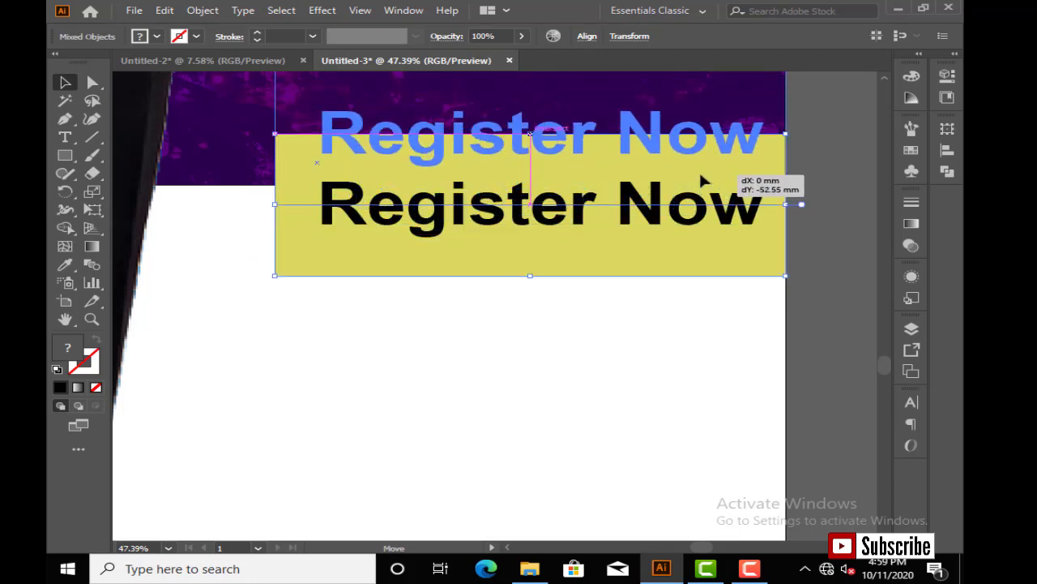
pyautogui.moveTo(702, 181); pyautogui.dragTo(701, 161)
pyautogui.click(711, 267)
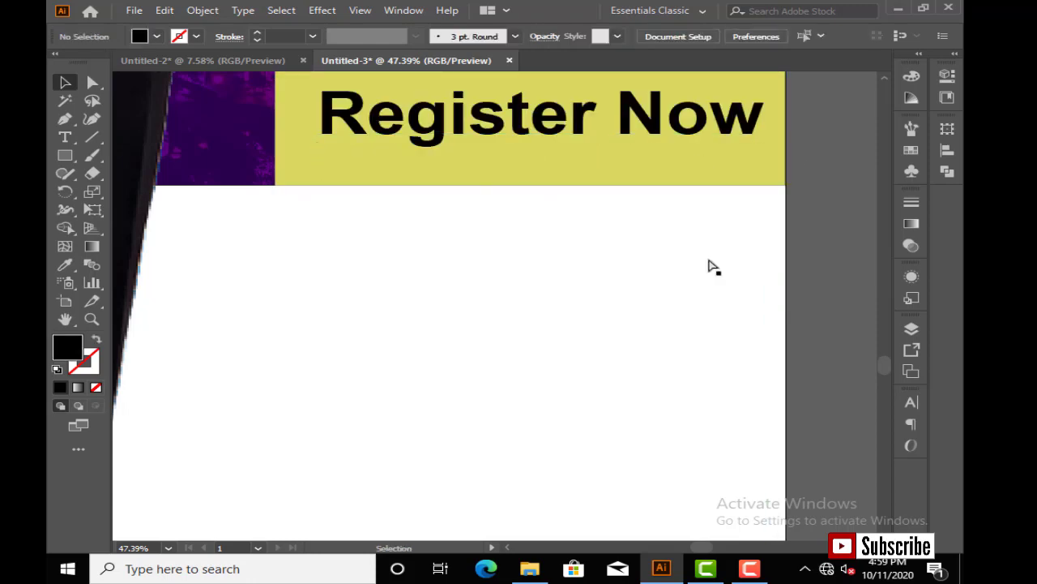
pyautogui.press('z')
pyautogui.keyDown('alt'); pyautogui.click(598, 232); pyautogui.keyUp('alt')
pyautogui.keyDown('alt'); pyautogui.click(524, 275); pyautogui.keyUp('alt')
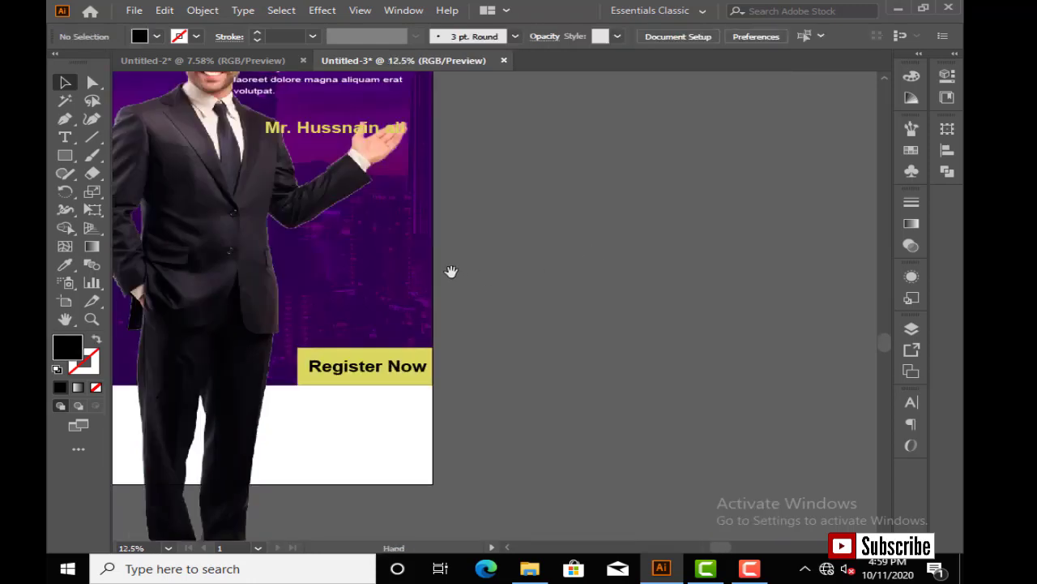
pyautogui.moveTo(449, 273); pyautogui.dragTo(583, 266)
pyautogui.keyDown('alt'); pyautogui.click(526, 278); pyautogui.keyUp('alt')
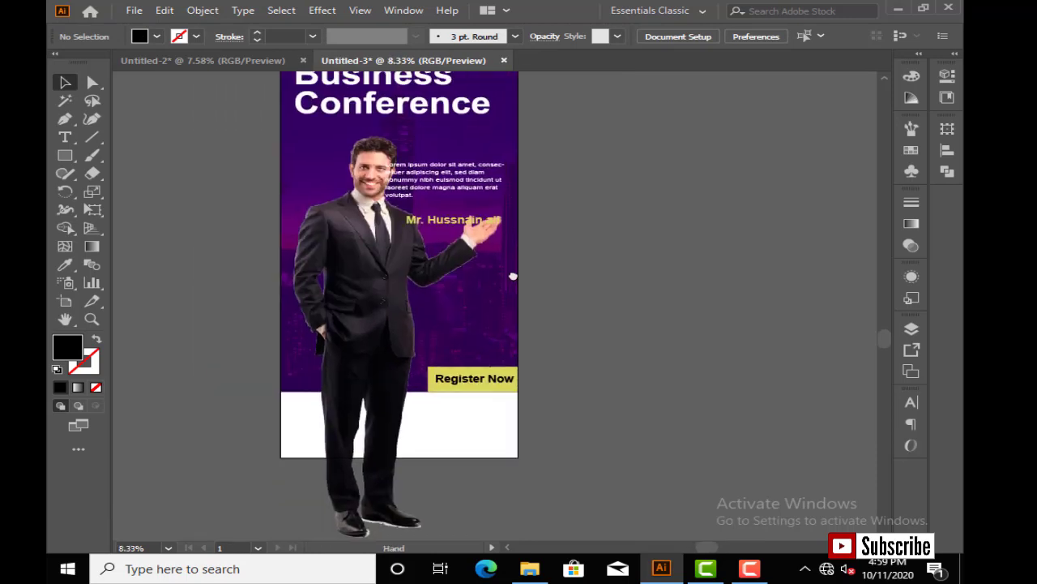
# - Shift the businessman left and move the Lorem ipsum body text up just below the title
pyautogui.click(369, 384)
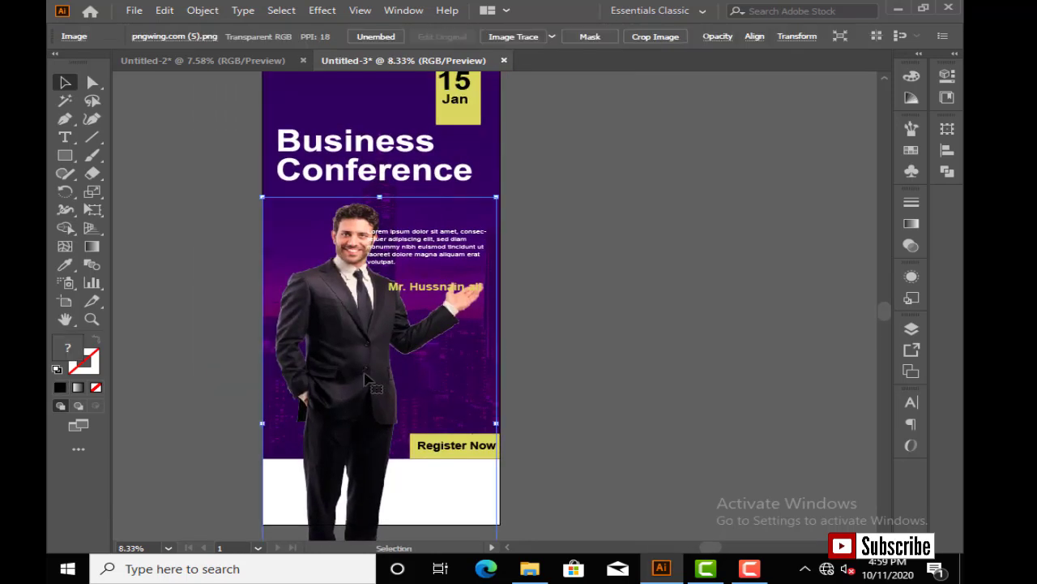
pyautogui.moveTo(362, 377); pyautogui.dragTo(362, 381)
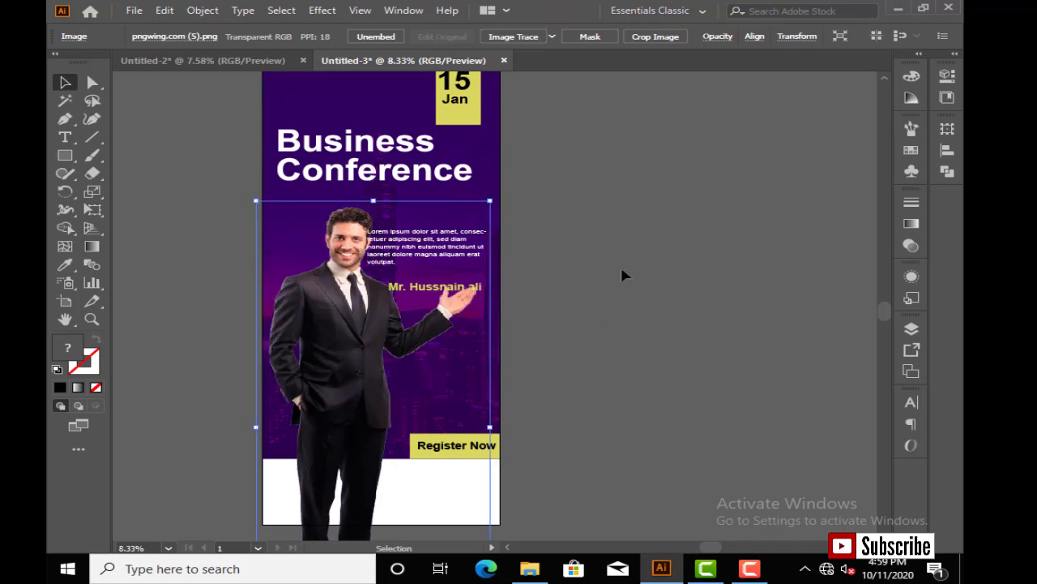
pyautogui.click(582, 258)
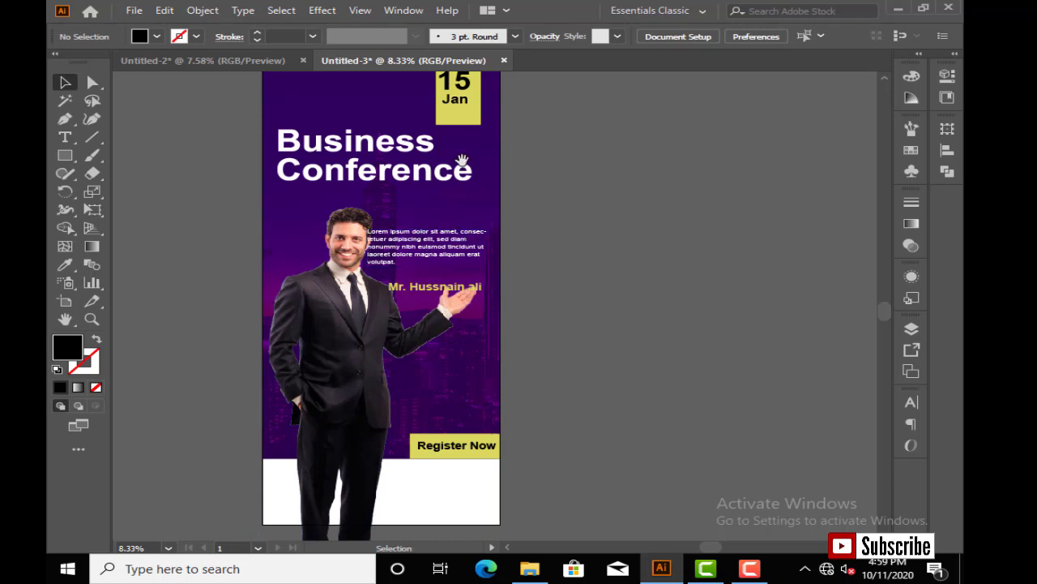
pyautogui.scroll(-2, 464, 250)
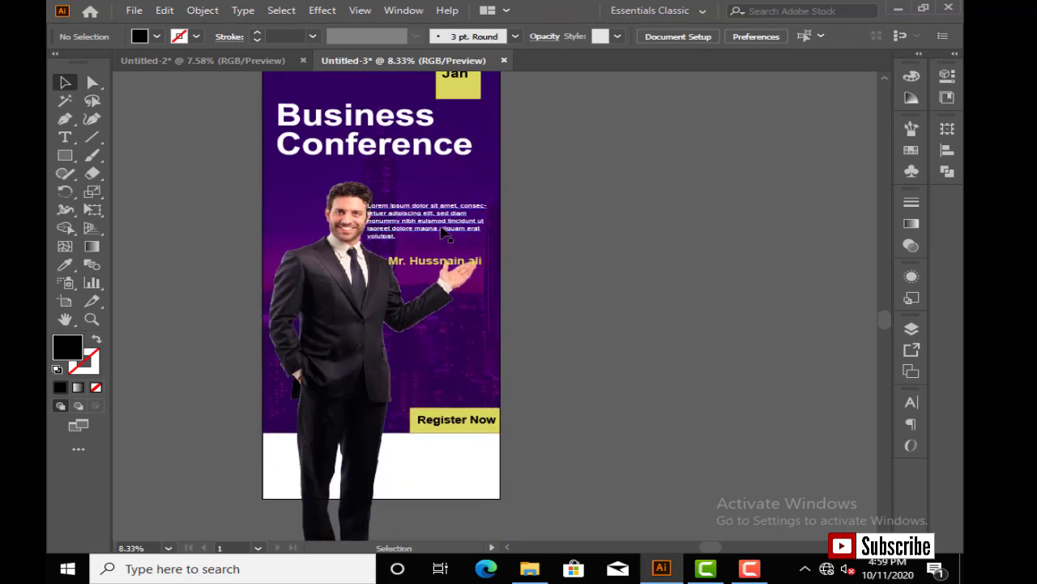
pyautogui.moveTo(443, 233); pyautogui.dragTo(452, 221)
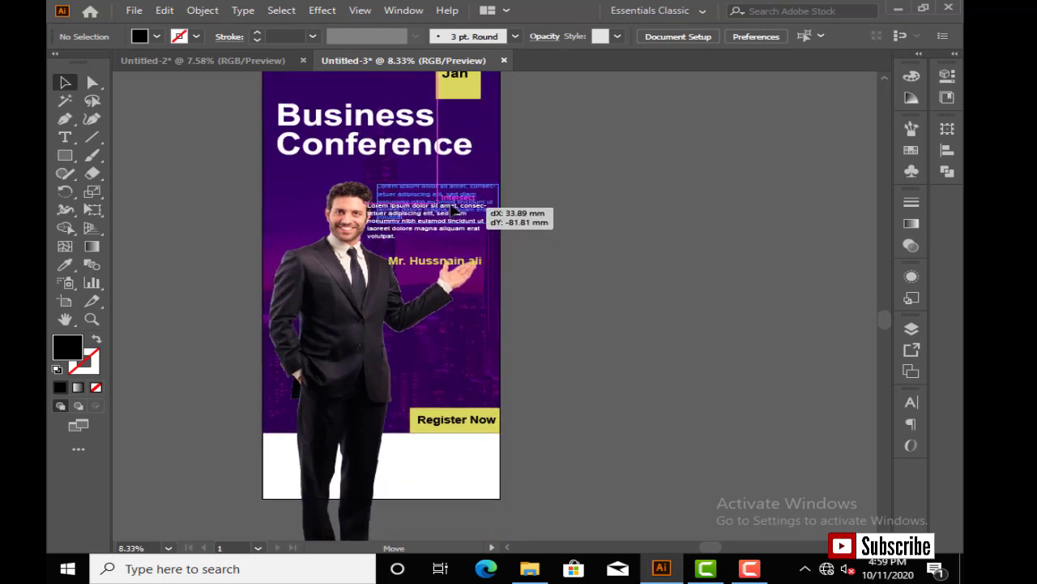
pyautogui.moveTo(452, 220); pyautogui.dragTo(452, 210)
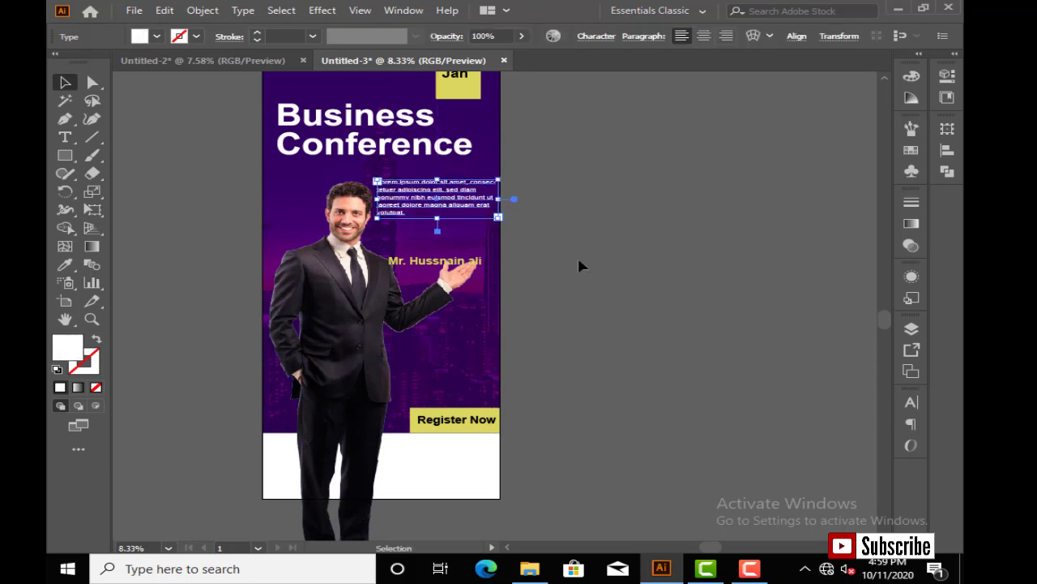
pyautogui.click(579, 264)
# - Move the speaker's name up beneath the paragraph, beside the raised hand
pyautogui.click(420, 267)
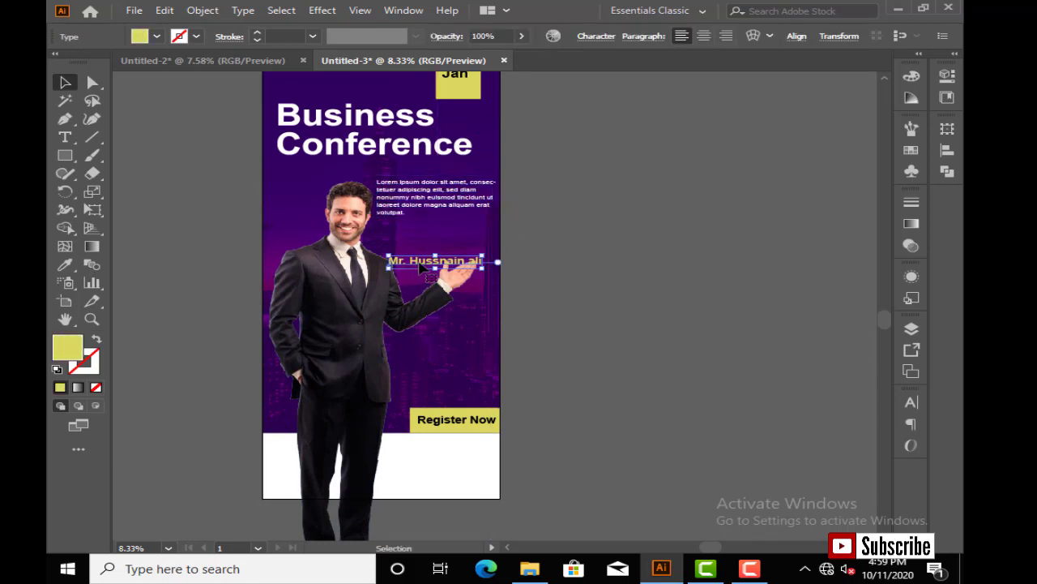
pyautogui.moveTo(424, 270); pyautogui.dragTo(433, 252)
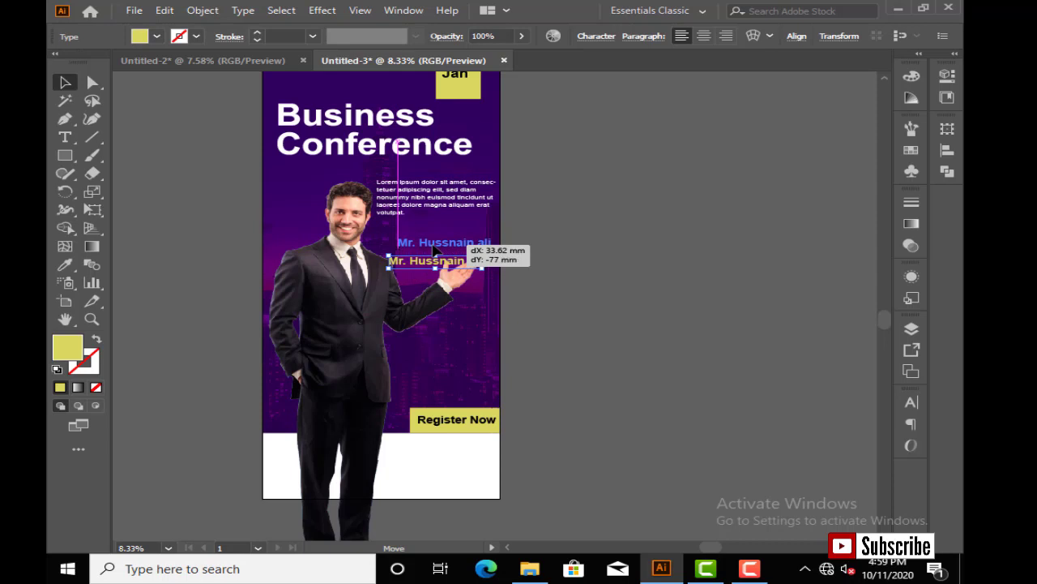
pyautogui.click(545, 301)
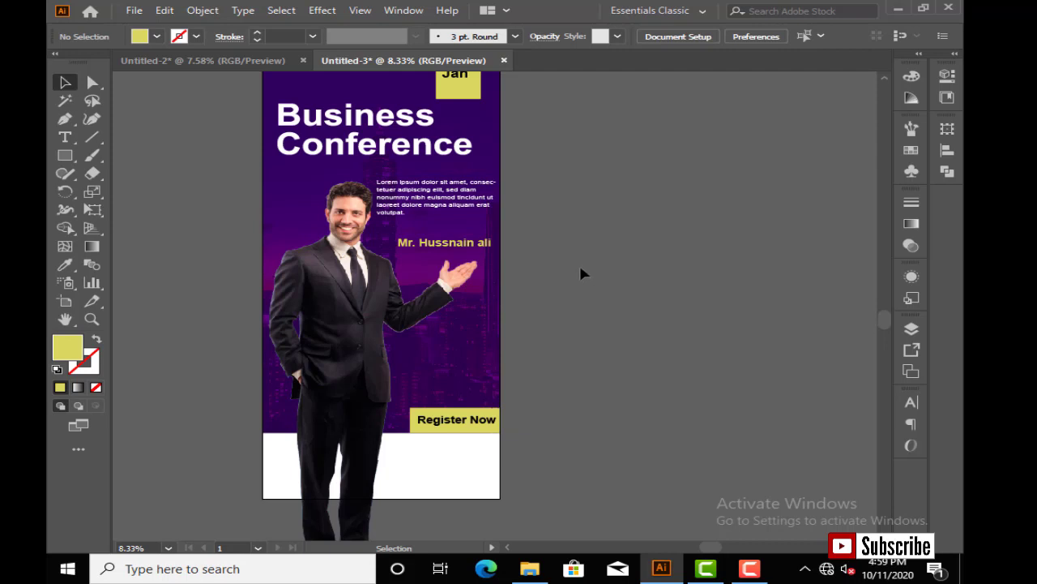
pyautogui.moveTo(455, 248)
pyautogui.mouseDown()
pyautogui.moveTo(459, 235)
pyautogui.moveTo(522, 324)
pyautogui.mouseUp()
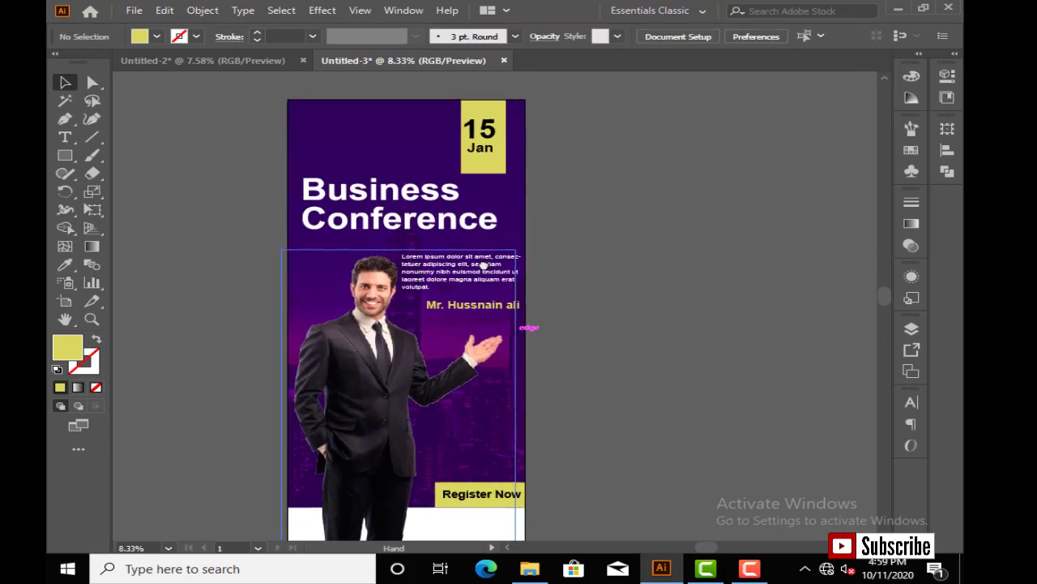
pyautogui.moveTo(483, 265); pyautogui.dragTo(459, 204)
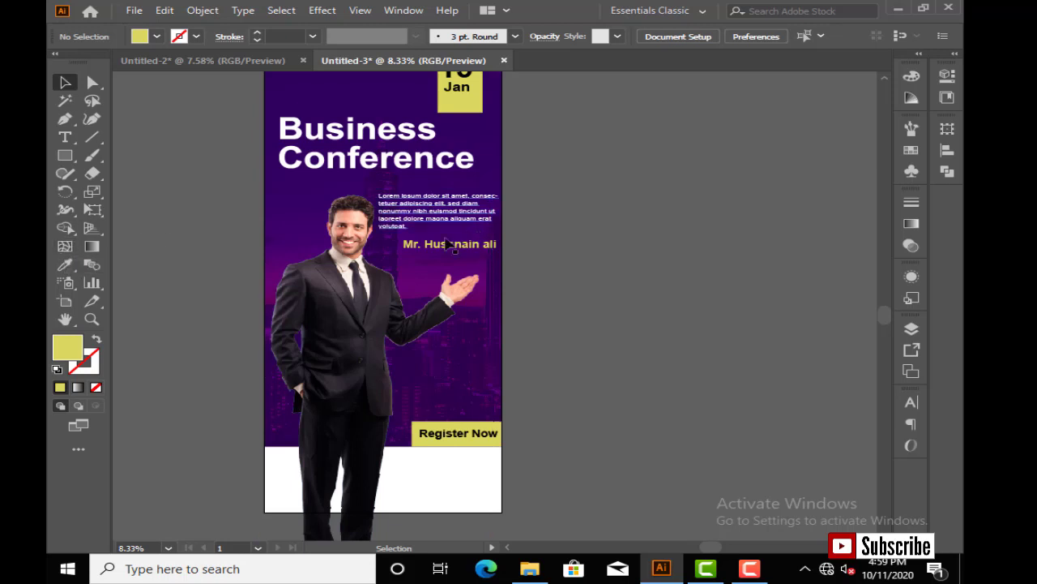
# - Duplicate the speaker's name one line below, change it to '9 A.m', and right-align it
pyautogui.scroll(5, 503, 255)
pyautogui.click(499, 250)
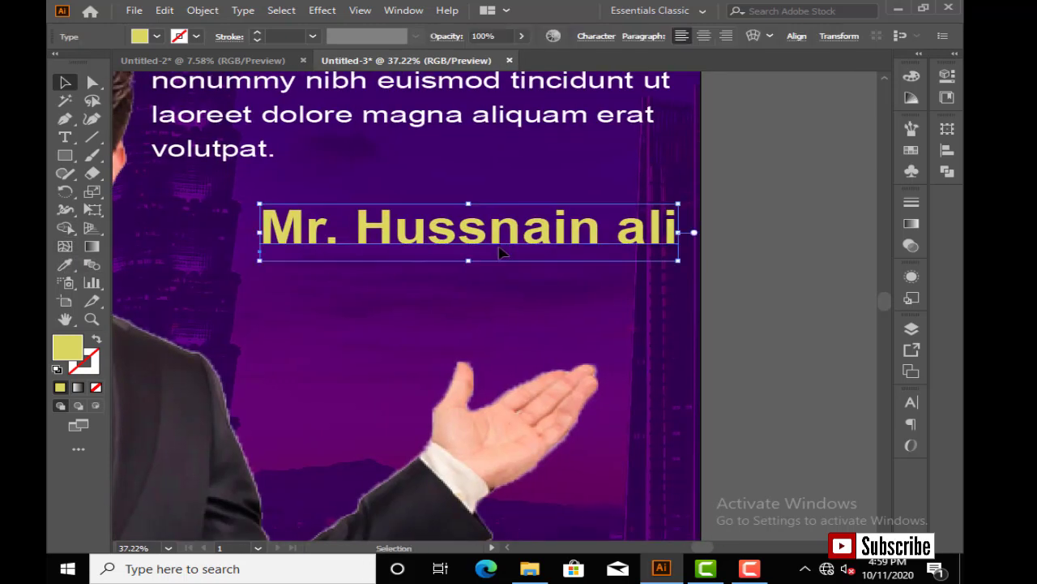
pyautogui.moveTo(502, 238); pyautogui.dragTo(535, 284)
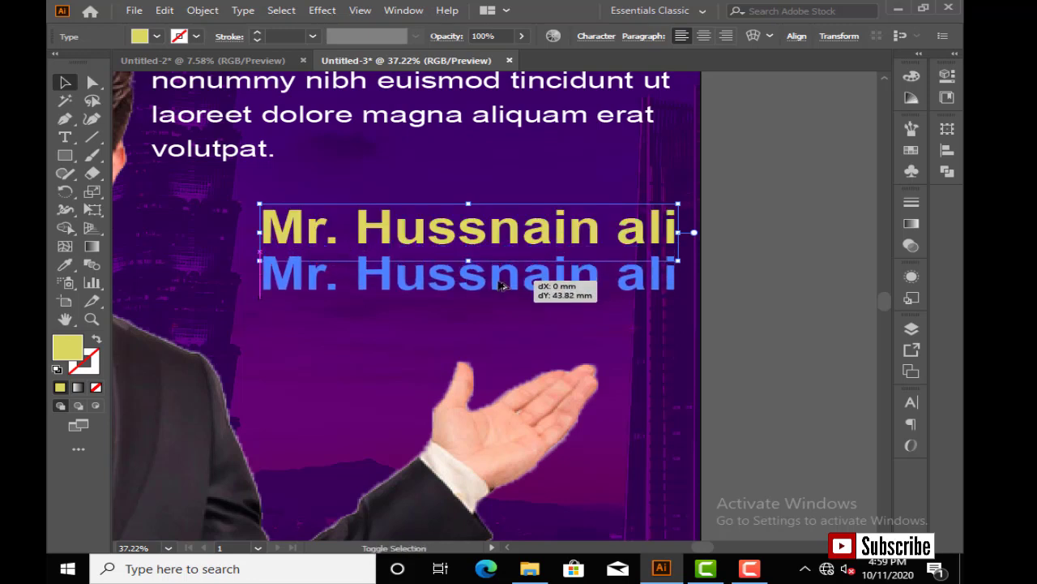
pyautogui.press('t')
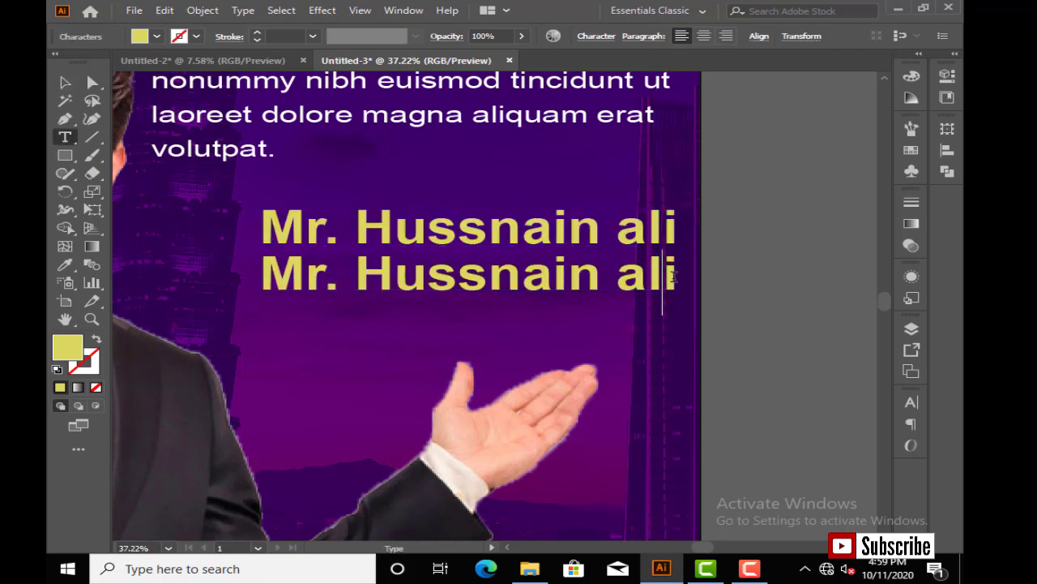
pyautogui.moveTo(673, 278); pyautogui.dragTo(263, 281)
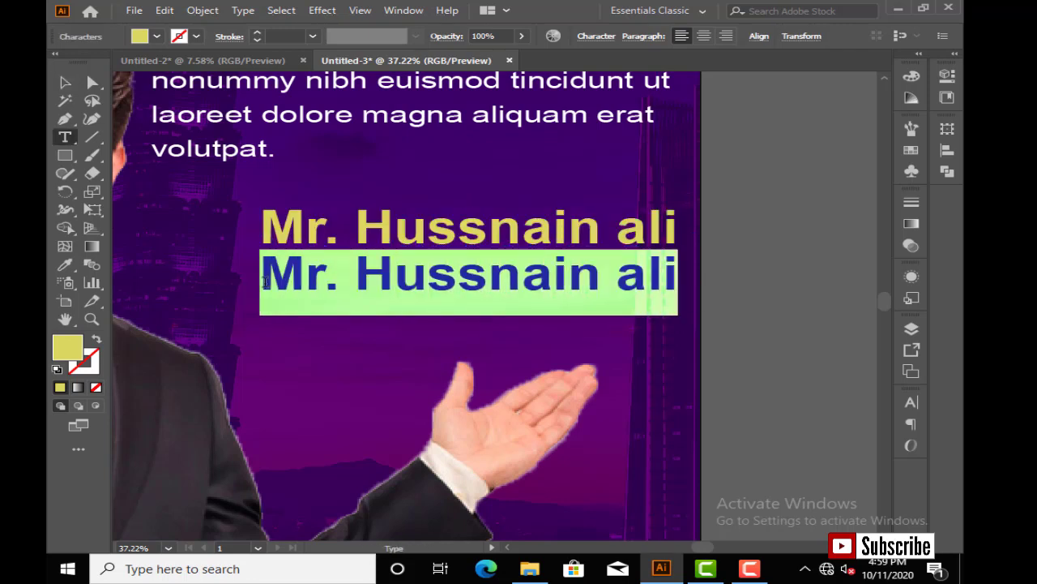
pyautogui.write('9 ')
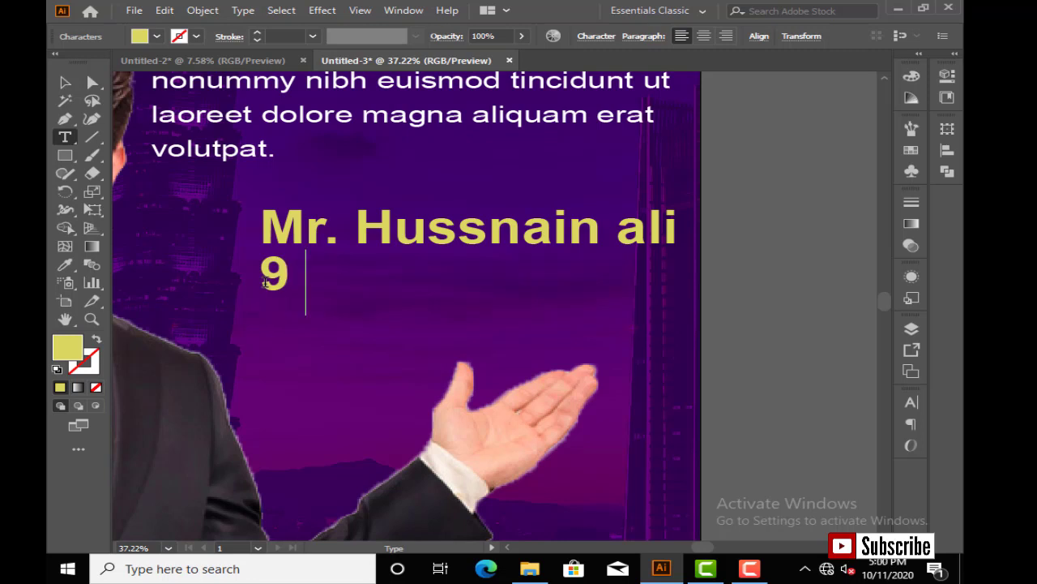
pyautogui.write('A,m')
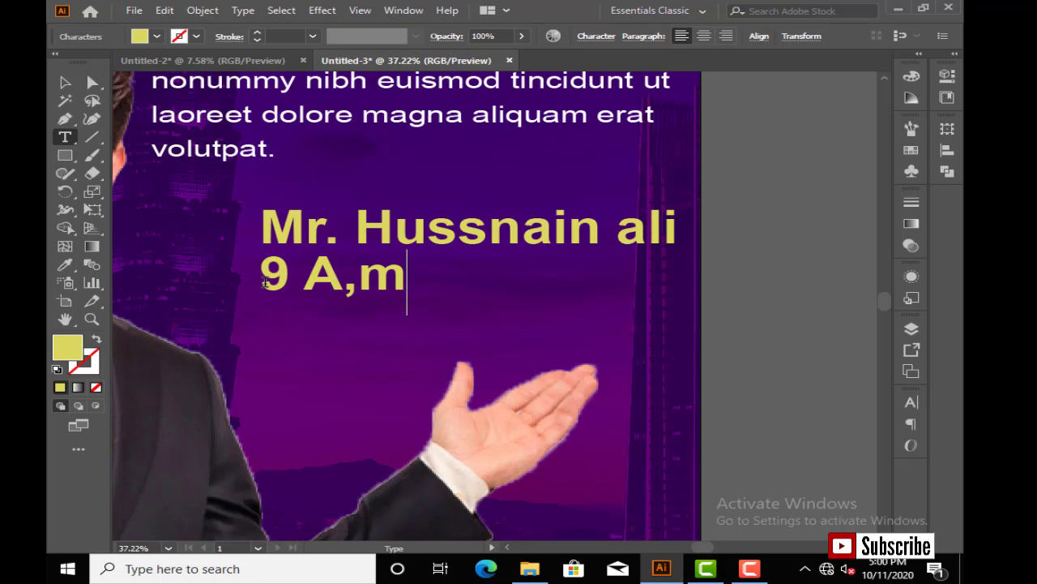
pyautogui.press('BackSpace')
pyautogui.press('BackSpace')
pyautogui.write('.m')
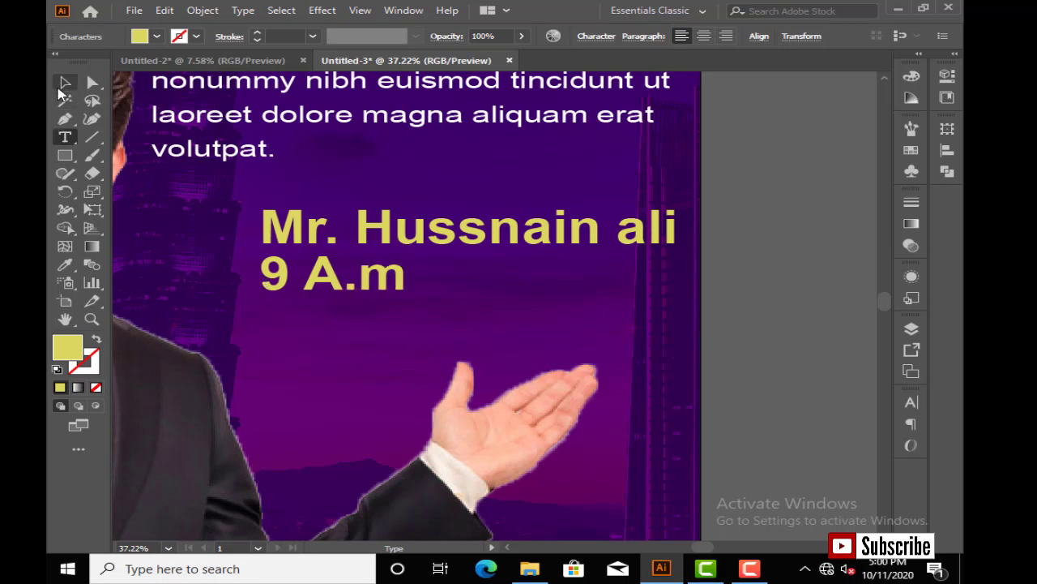
pyautogui.click(63, 83)
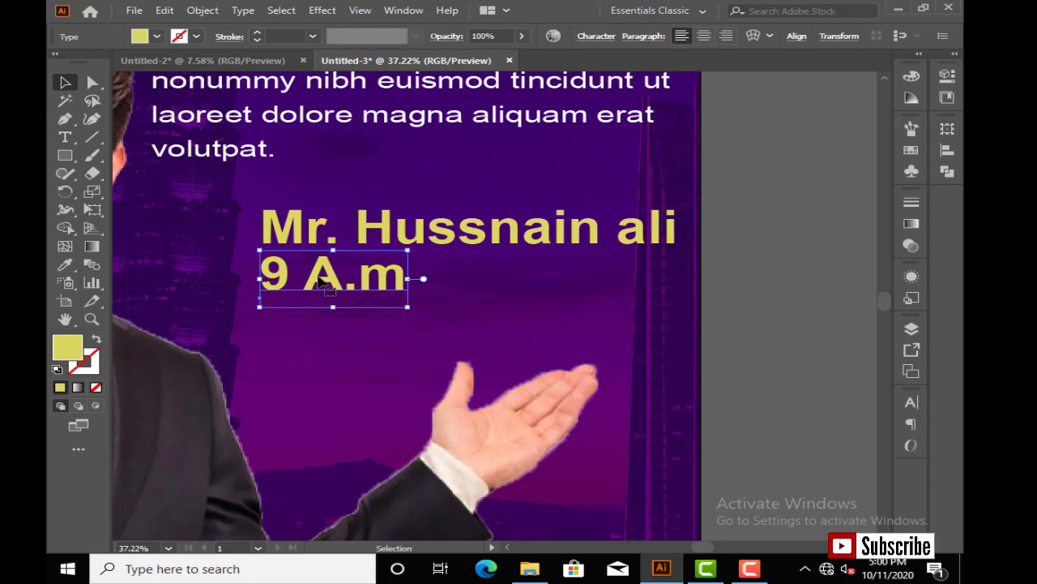
pyautogui.moveTo(318, 278)
pyautogui.mouseDown()
pyautogui.moveTo(507, 281)
pyautogui.moveTo(678, 311)
pyautogui.moveTo(636, 280)
pyautogui.mouseUp()
# - Deselect the time text and reposition the view so the whole poster is visible
pyautogui.click(727, 278)
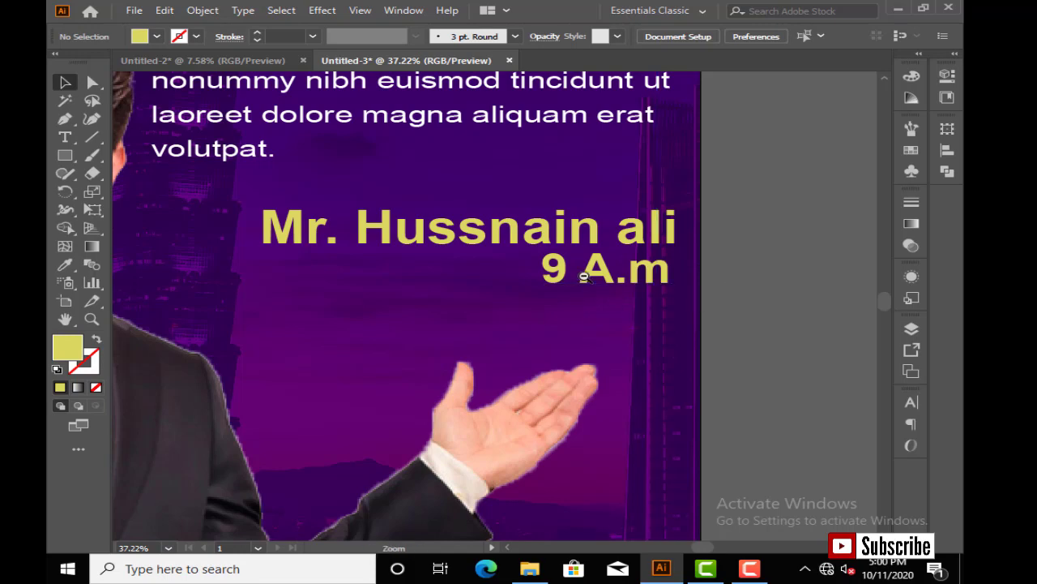
pyautogui.scroll(-1, 540, 290)
pyautogui.scroll(-1, 465, 283)
pyautogui.scroll(-1, 442, 288)
pyautogui.scroll(1, 443, 287)
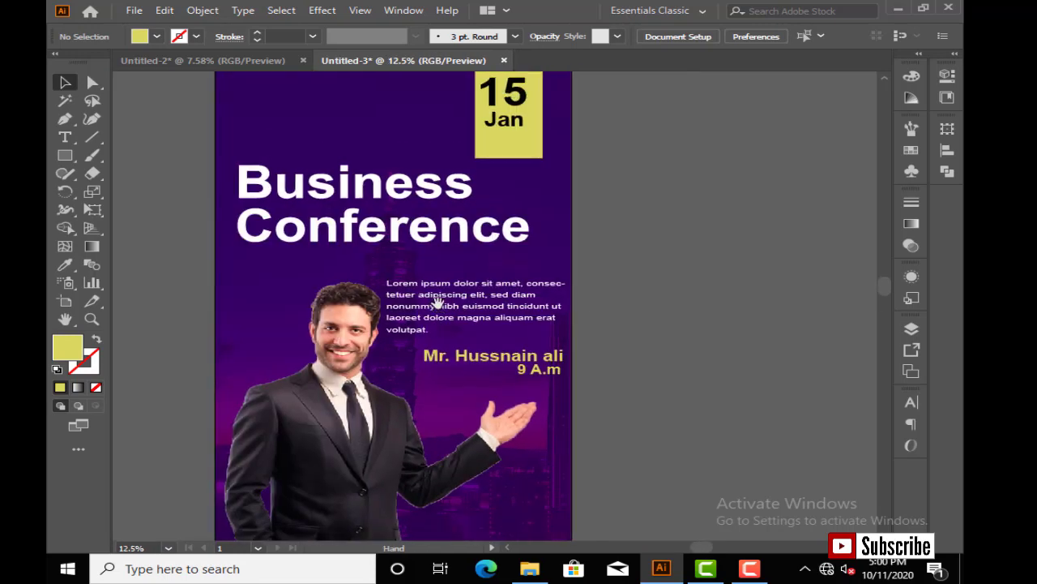
pyautogui.scroll(-1, 406, 297)
pyautogui.hscroll(1, 402, 299)
pyautogui.hscroll(1, 396, 303)
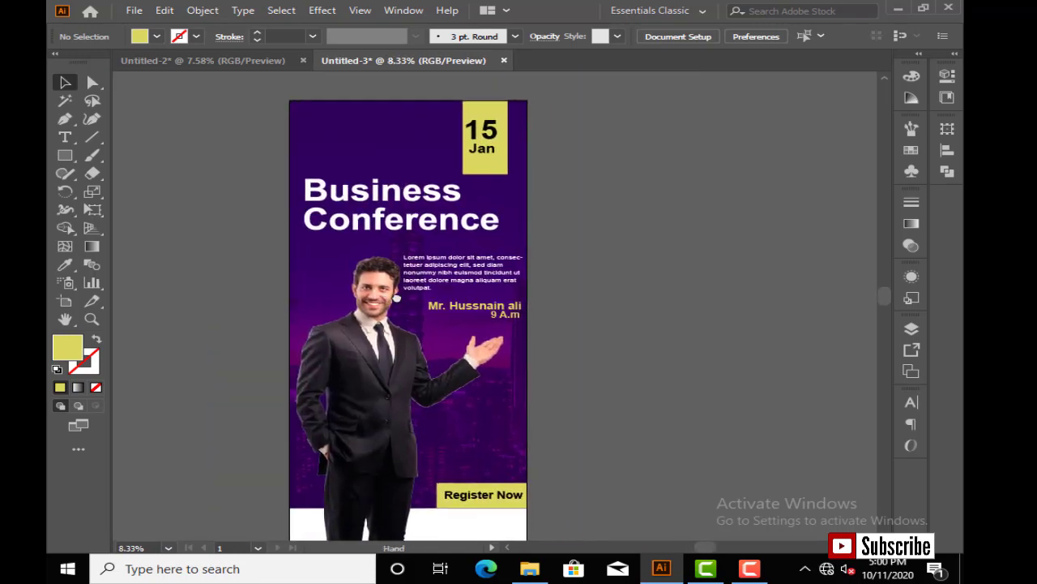
pyautogui.moveTo(395, 303); pyautogui.dragTo(404, 291)
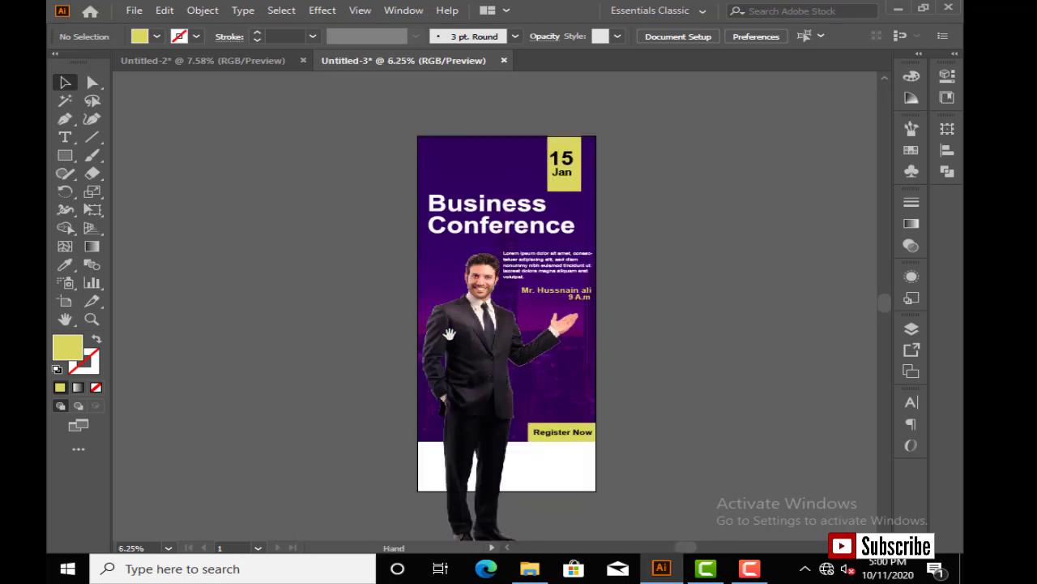
pyautogui.scroll(-1, 403, 316)
pyautogui.hscroll(1, 402, 309)
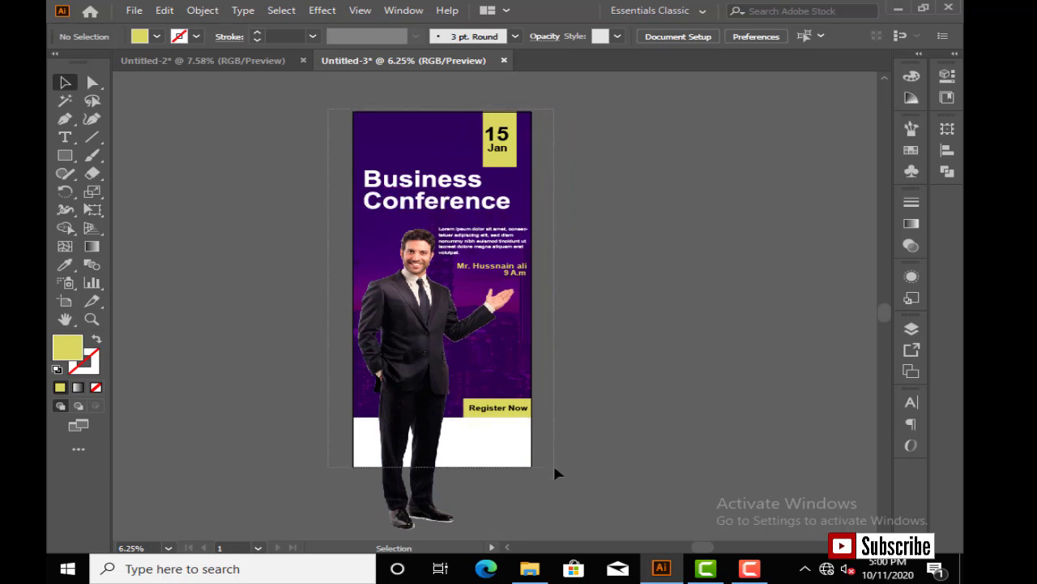
# - Marquee-select all poster objects, group them with Ctrl+G, then reselect everything around the poster
pyautogui.moveTo(352, 122); pyautogui.dragTo(552, 463)
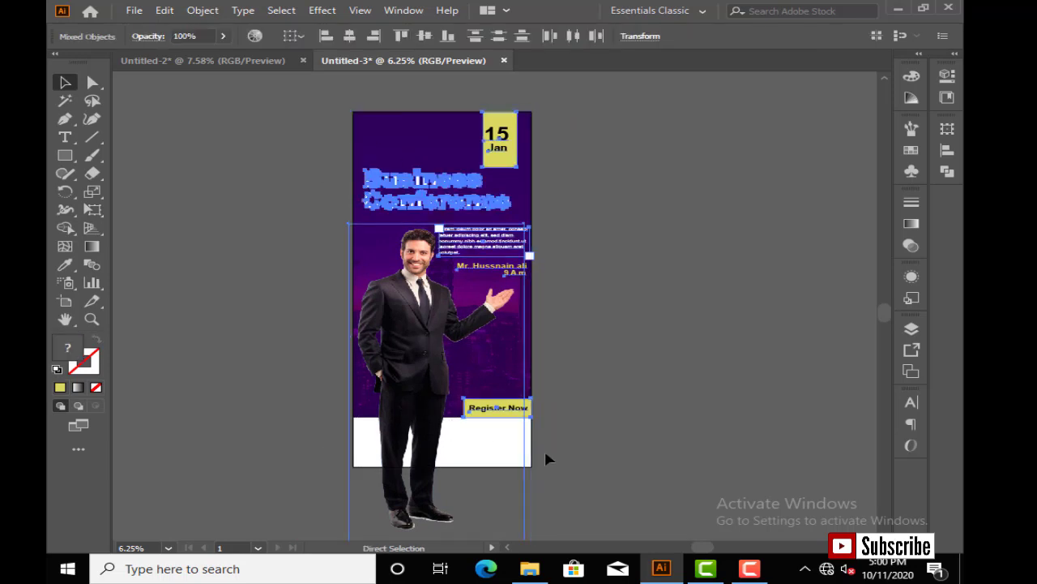
pyautogui.hotkey('ctrl', 'g')
pyautogui.click(616, 325)
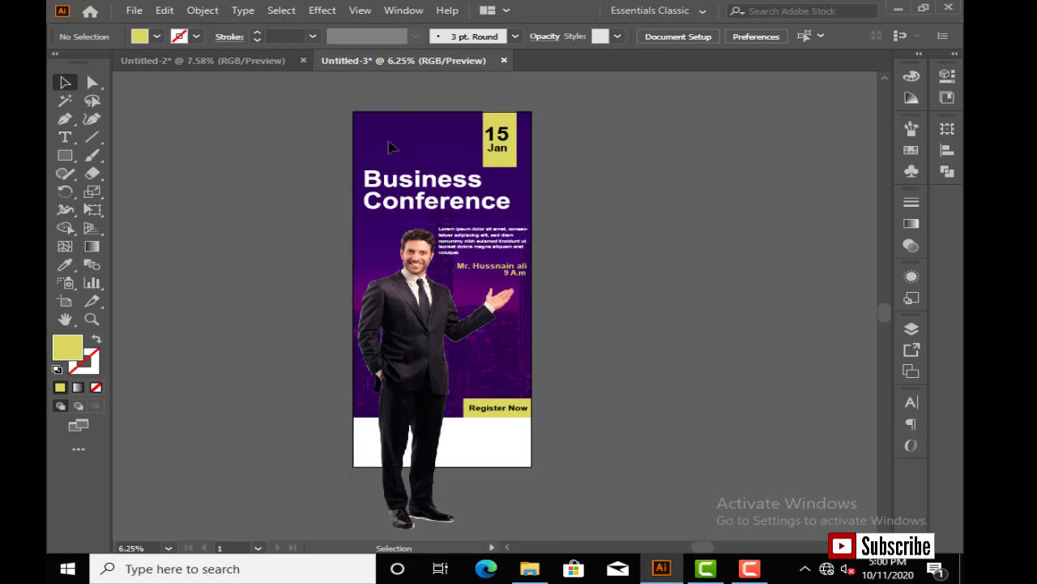
pyautogui.press('ctrl')
pyautogui.hotkey('ctrl', 'a')
pyautogui.moveTo(279, 102); pyautogui.dragTo(596, 460)
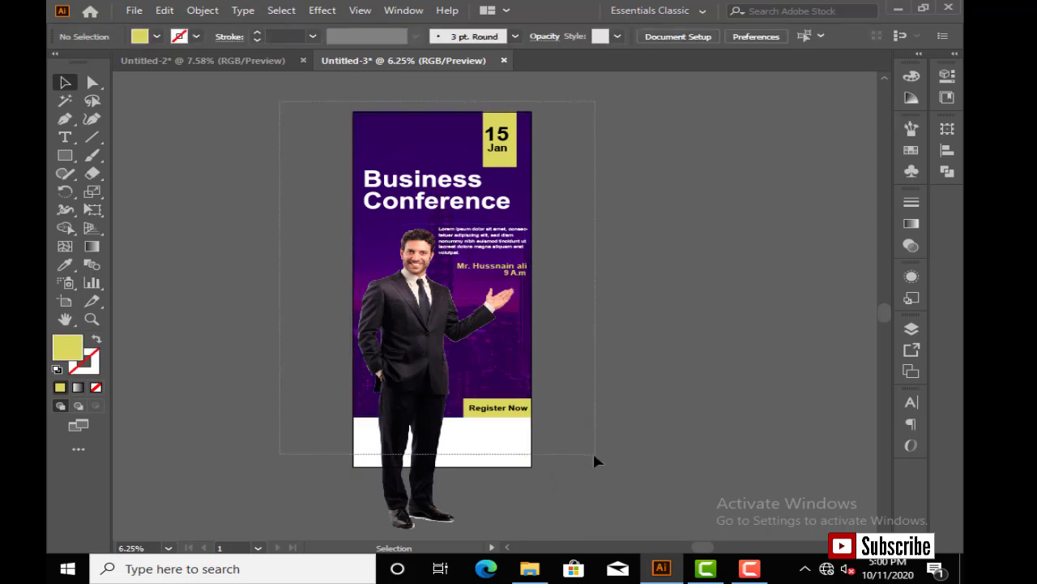
# - Draw an 850 × 2000 rectangle covering the whole artboard
pyautogui.click(292, 319)
pyautogui.click(65, 154)
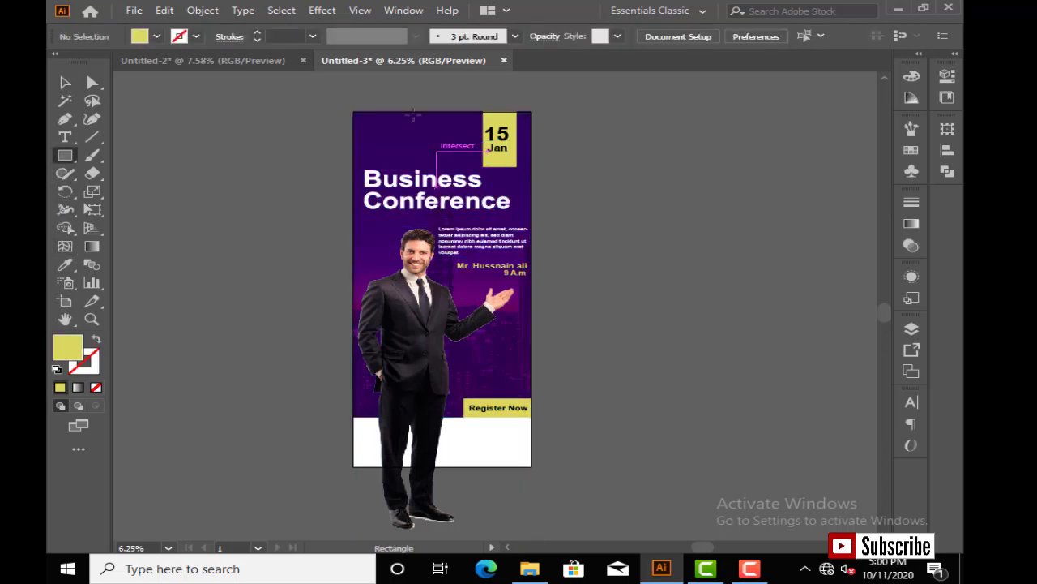
pyautogui.moveTo(353, 111)
pyautogui.mouseDown()
pyautogui.moveTo(528, 439)
pyautogui.moveTo(531, 466)
pyautogui.mouseUp()
# - Select all objects and make a clipping mask, trimming the businessman's legs below the artboard
pyautogui.click(65, 82)
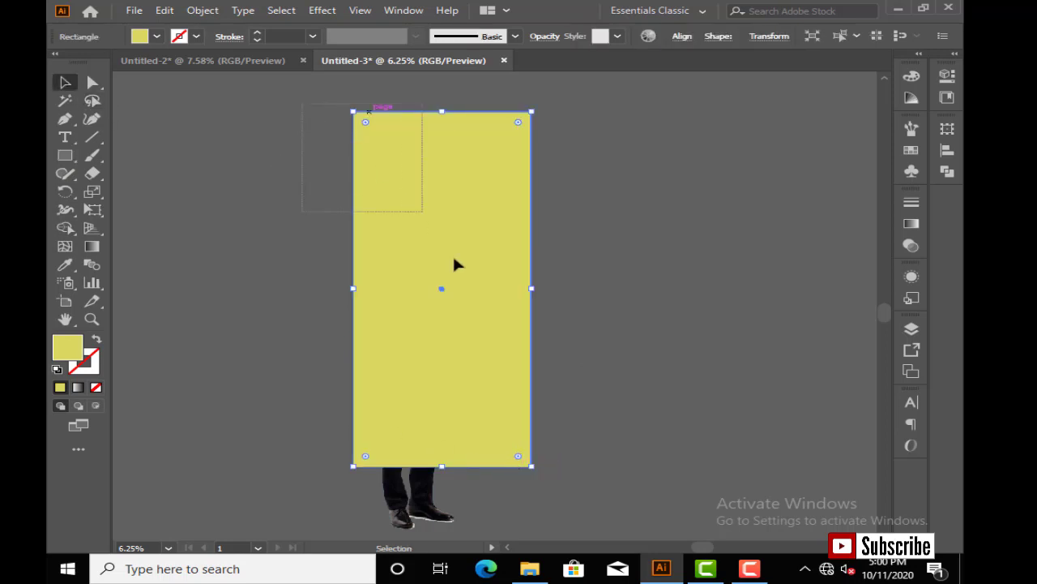
pyautogui.hotkey('ctrl', 'a')
pyautogui.rightClick(482, 349)
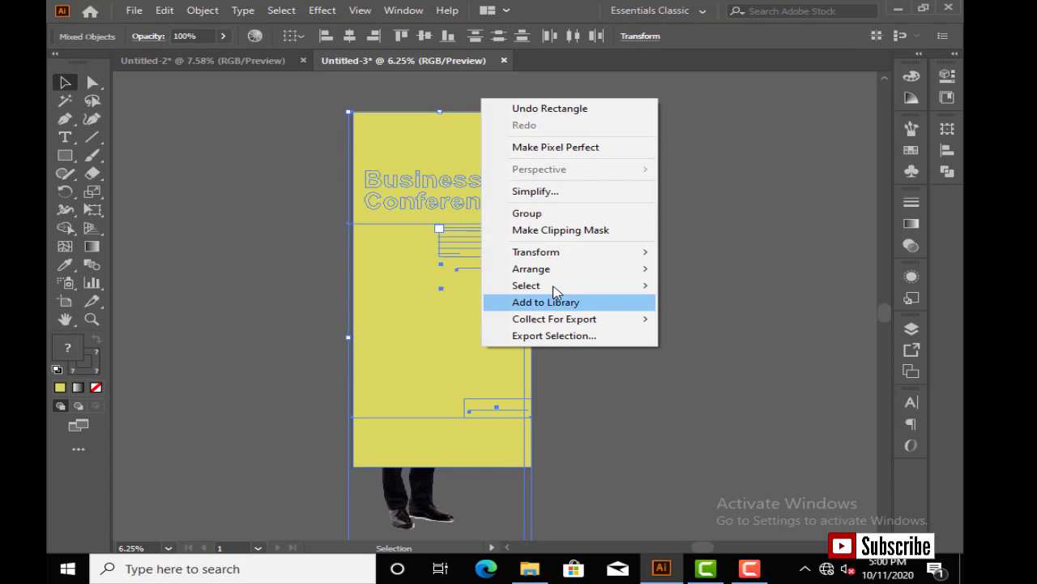
pyautogui.click(561, 230)
pyautogui.click(612, 328)
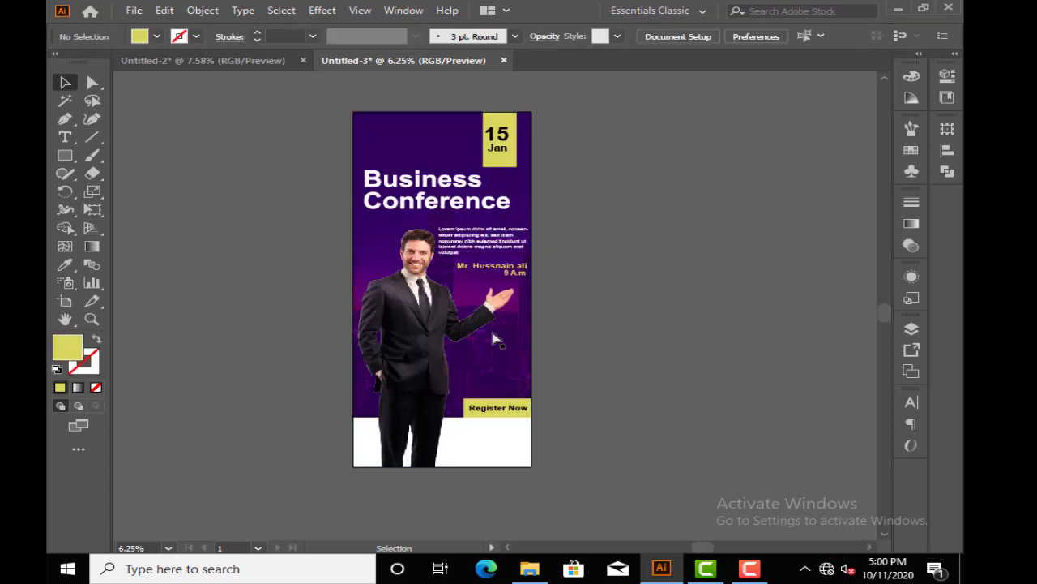
pyautogui.moveTo(493, 332); pyautogui.dragTo(365, 332)
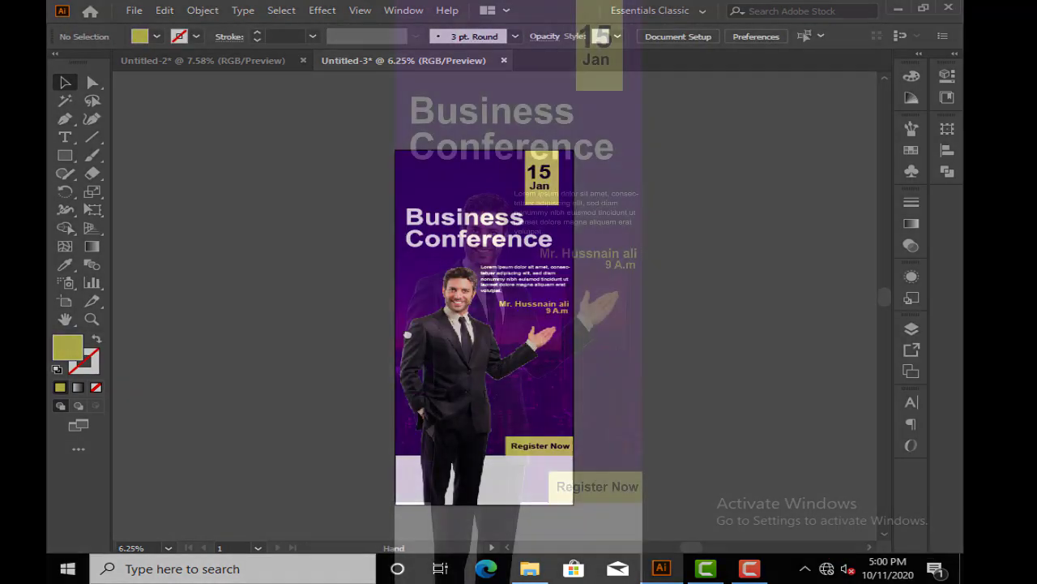